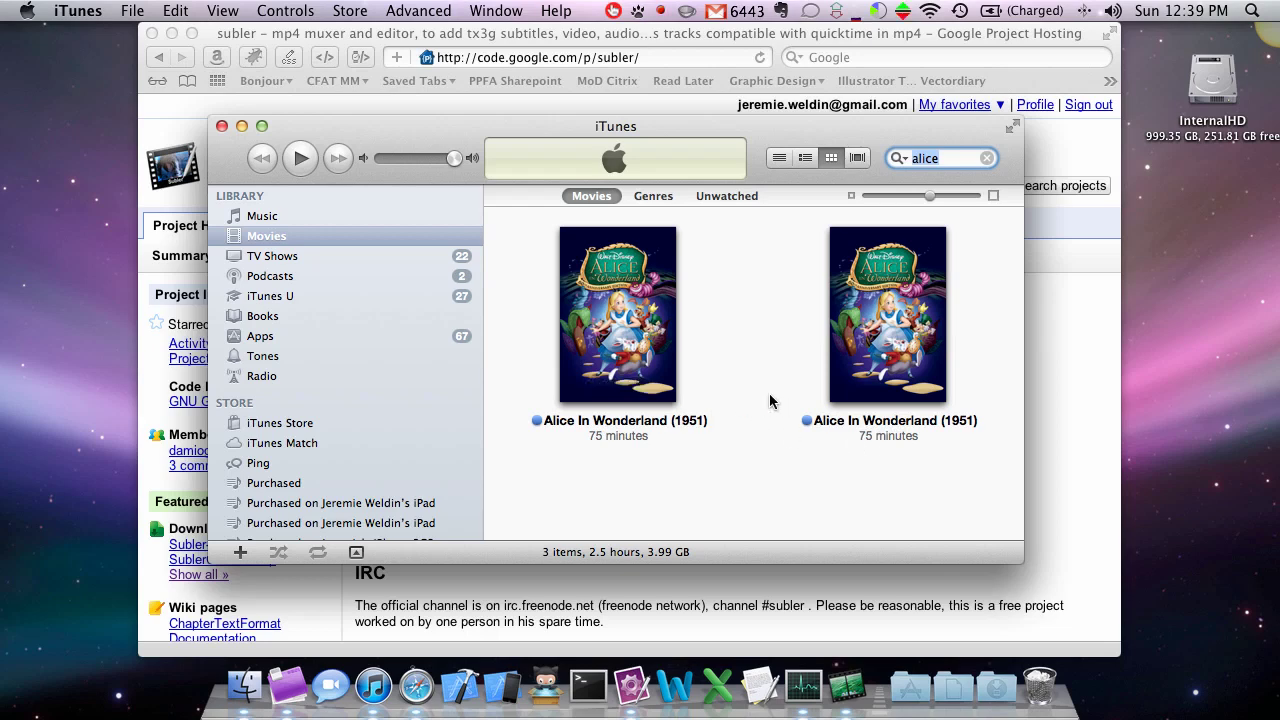
Review the first Alice In Wonderland (1951) movie's Get Info details in iTunes, then bring up its actions again.
right_click(625, 343)
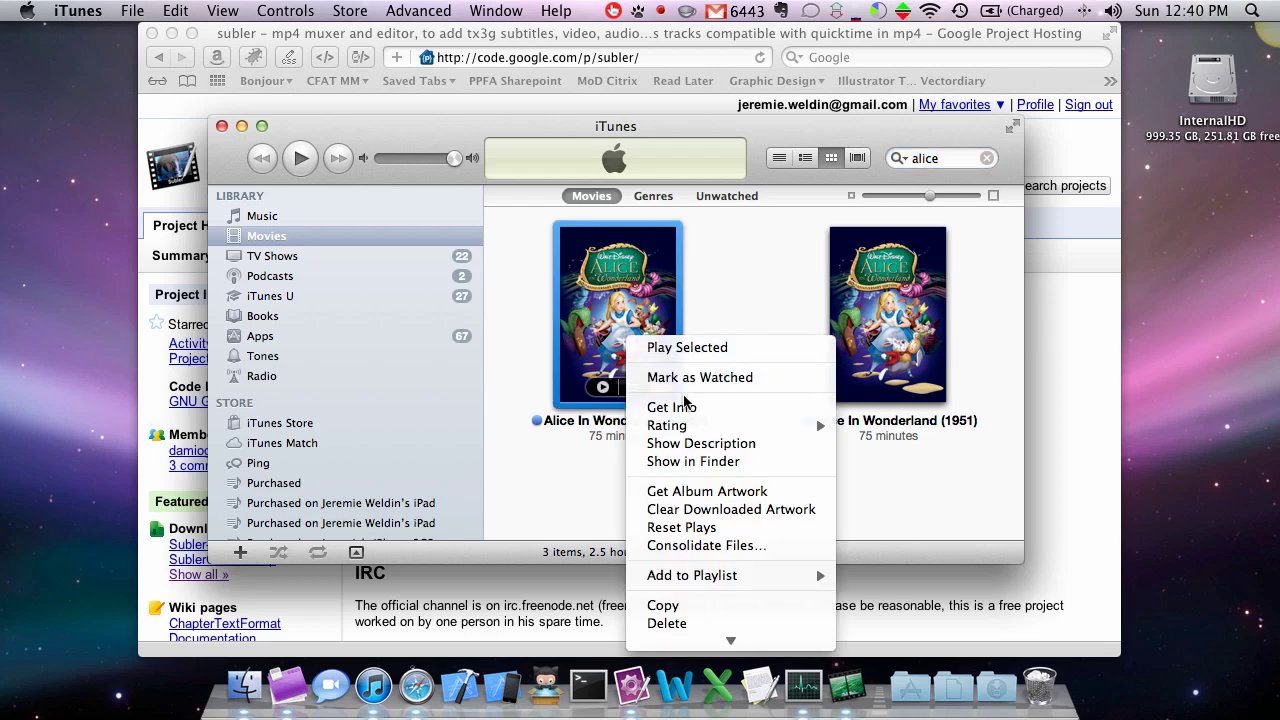
left_click(686, 409)
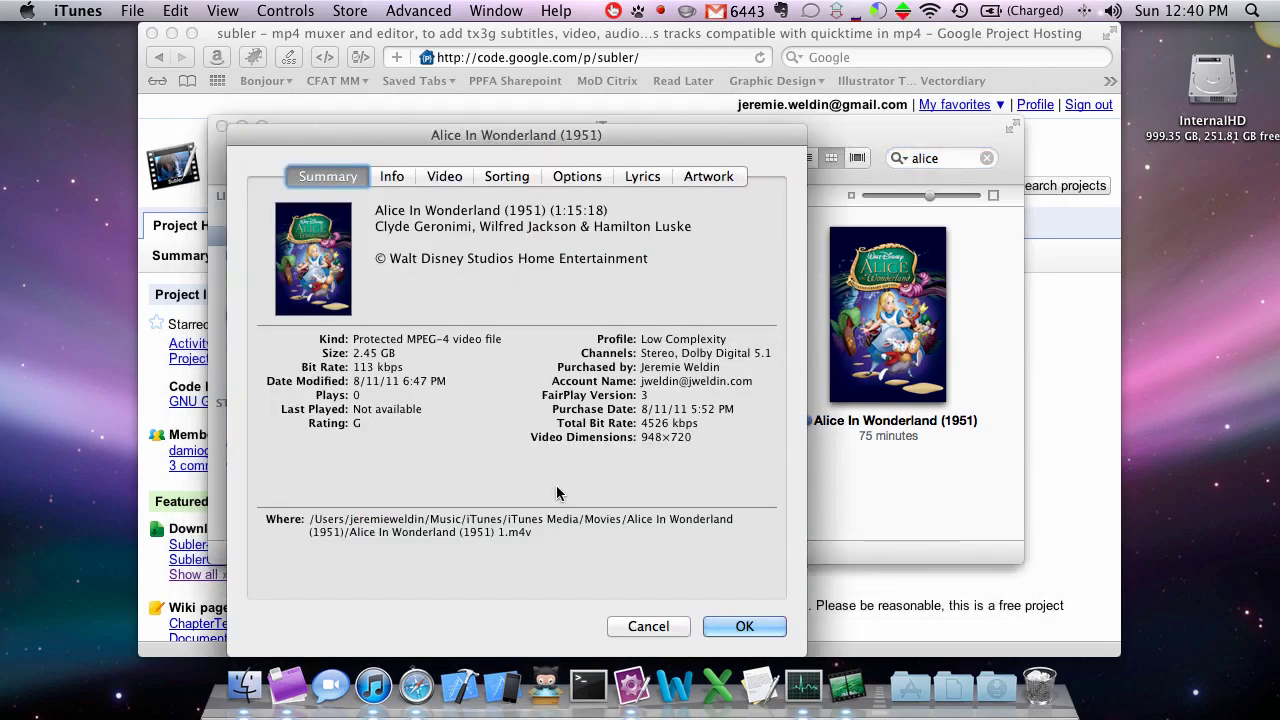
left_click(745, 626)
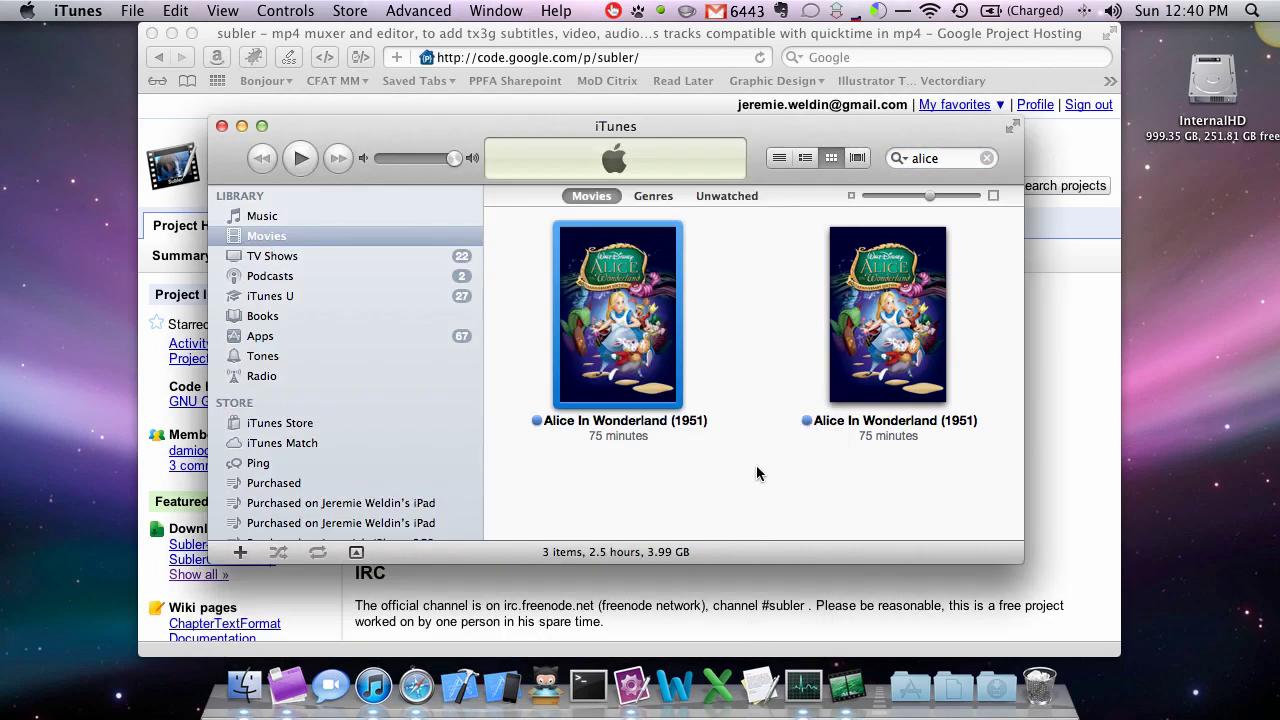
right_click(658, 298)
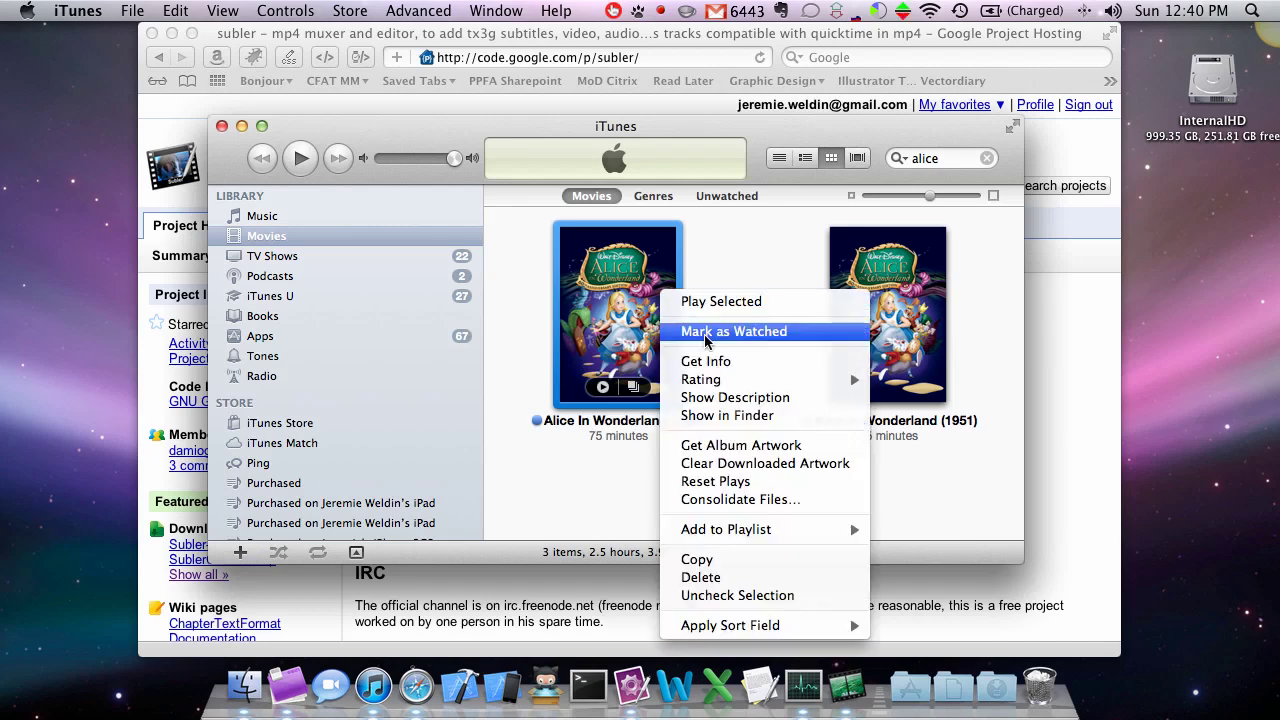
Show the movie in Finder and open info for 'Alice In Wonderland (1951) 1.m4v', noting 948×720 dimensions.
left_click(716, 414)
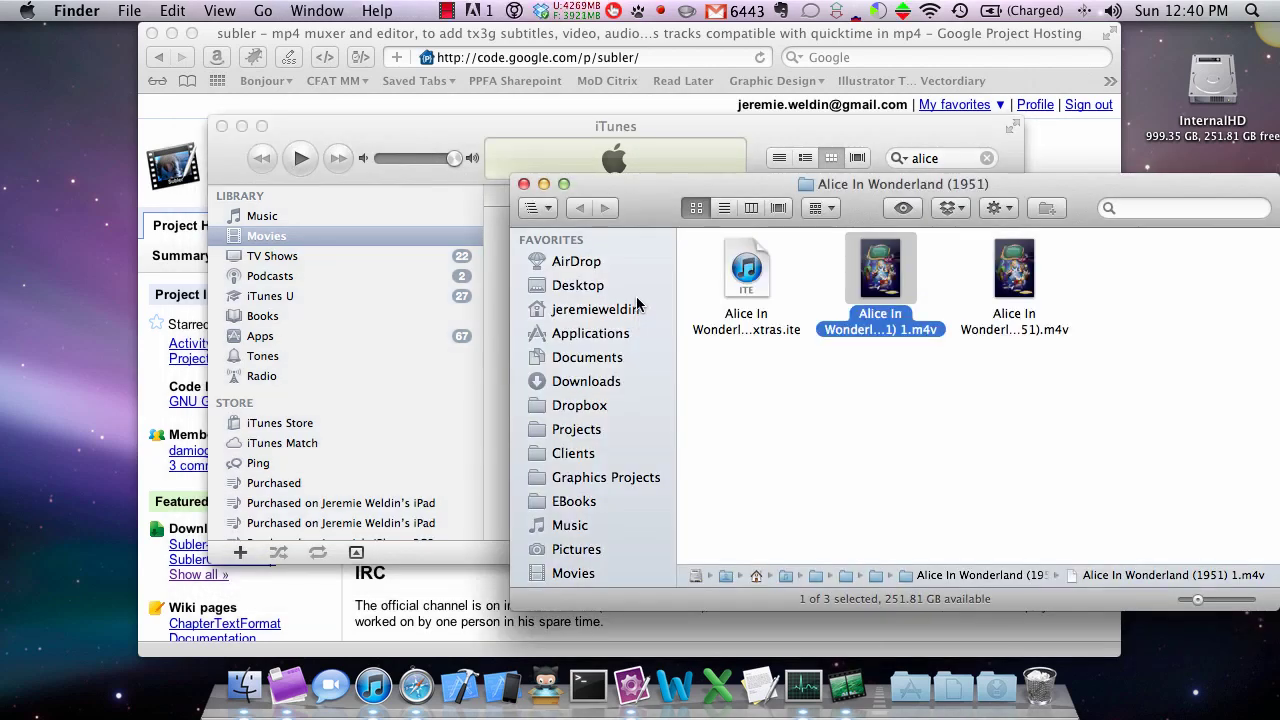
left_click_drag(834, 190, 533, 175)
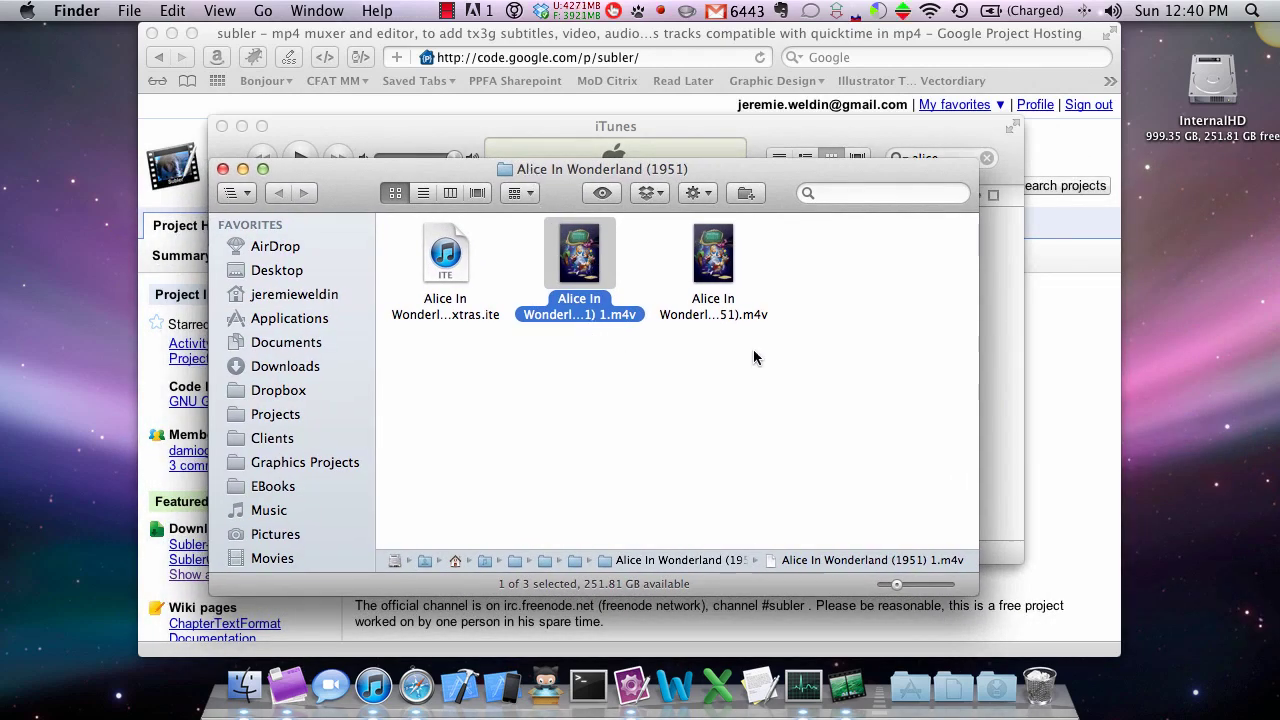
right_click(604, 316)
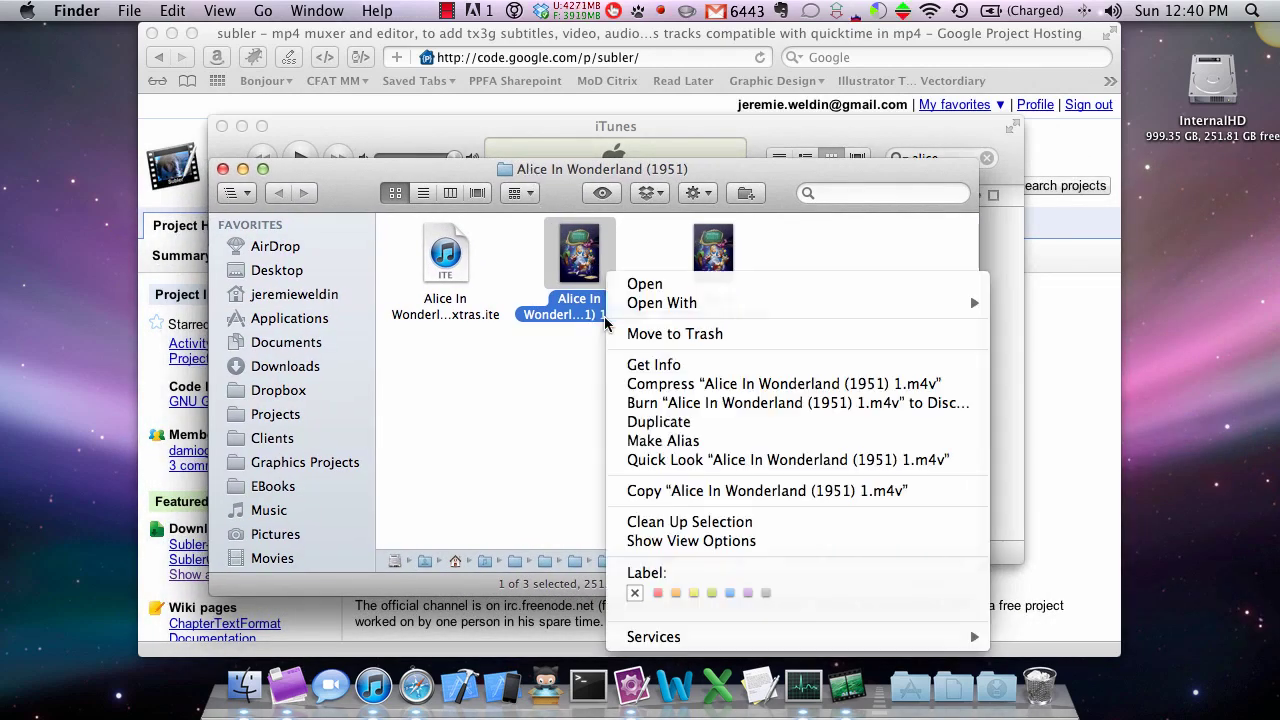
left_click(653, 368)
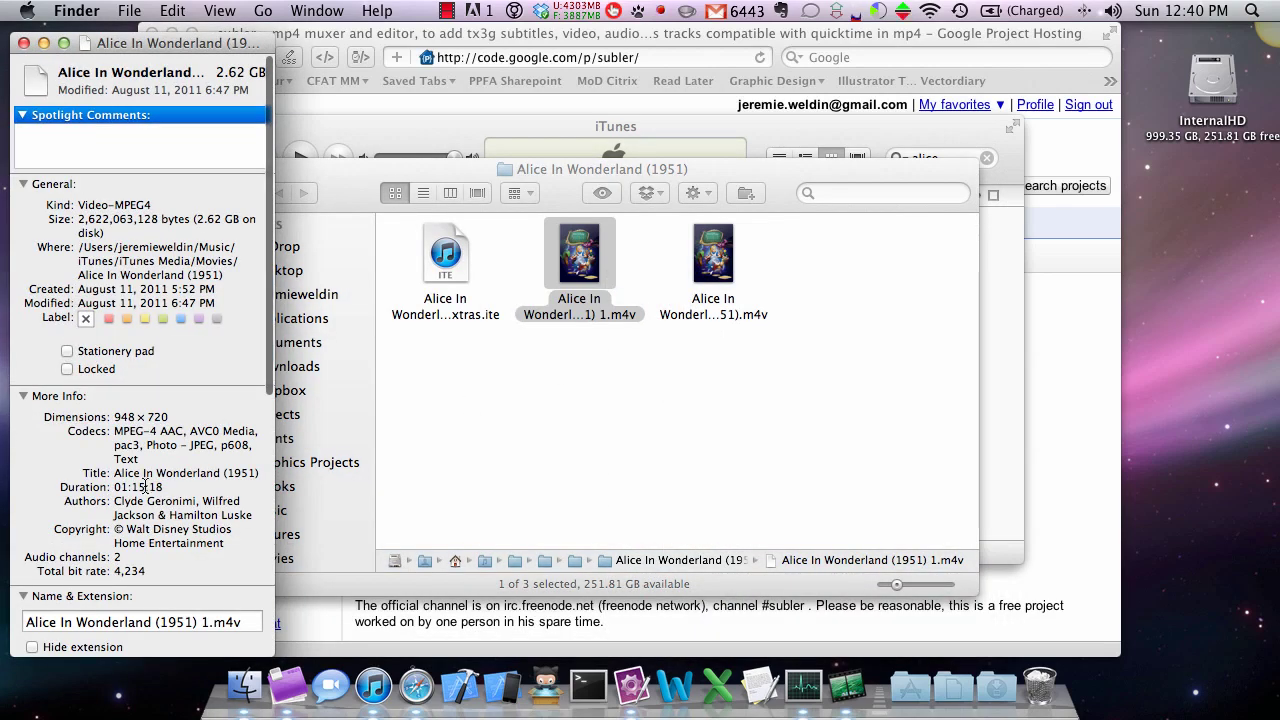
left_click_drag(172, 418, 113, 419)
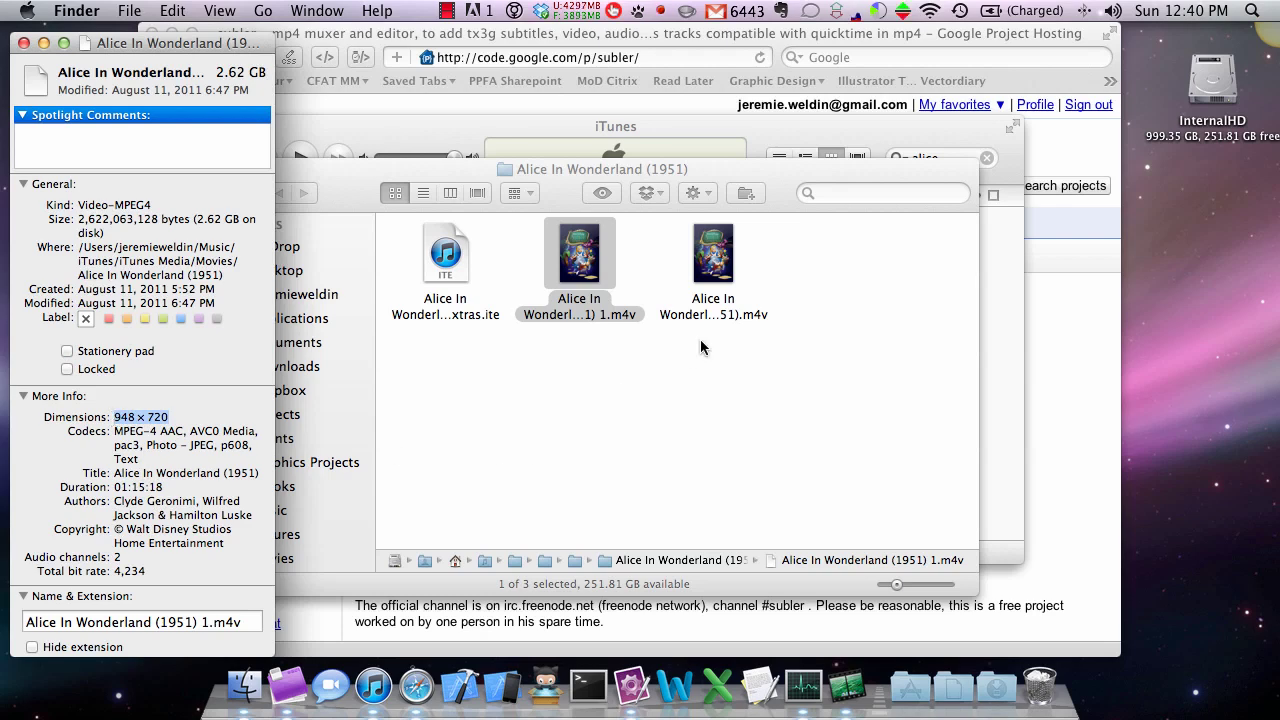
Open info for the other Alice movie file to compare its 1.15 GB, 632×480 size.
left_click(714, 268)
right_click(714, 273)
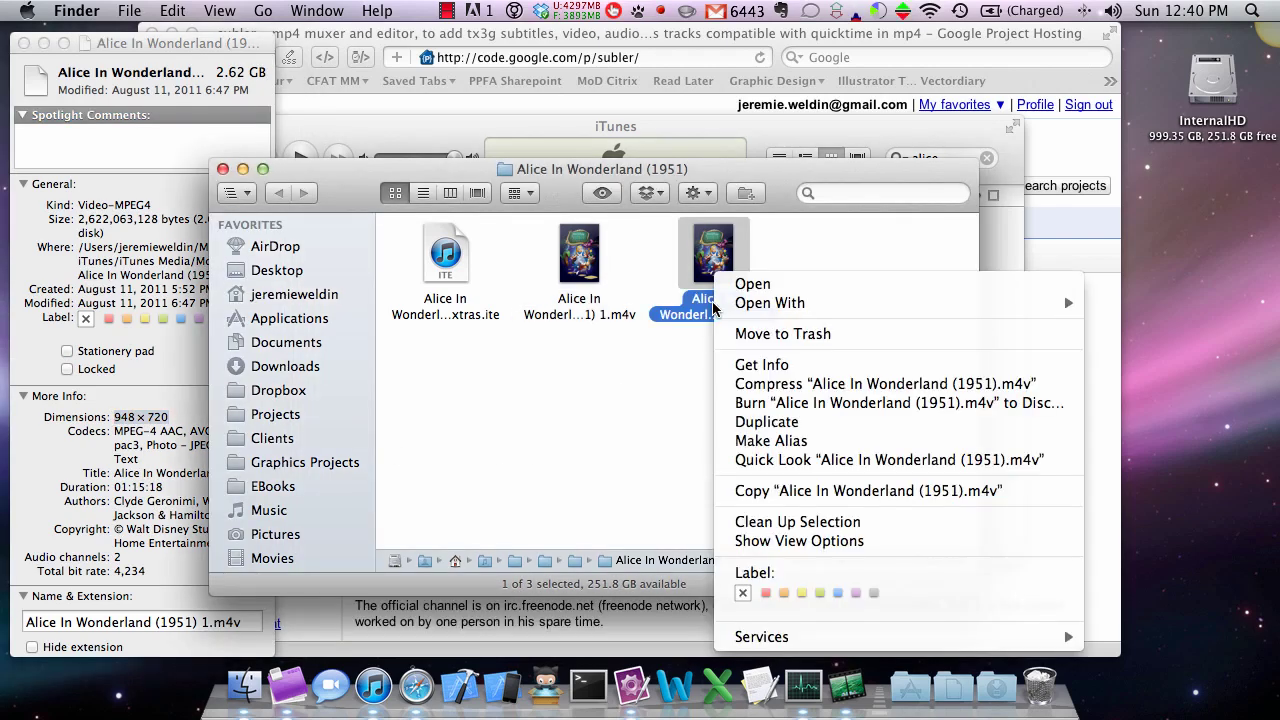
left_click(778, 378)
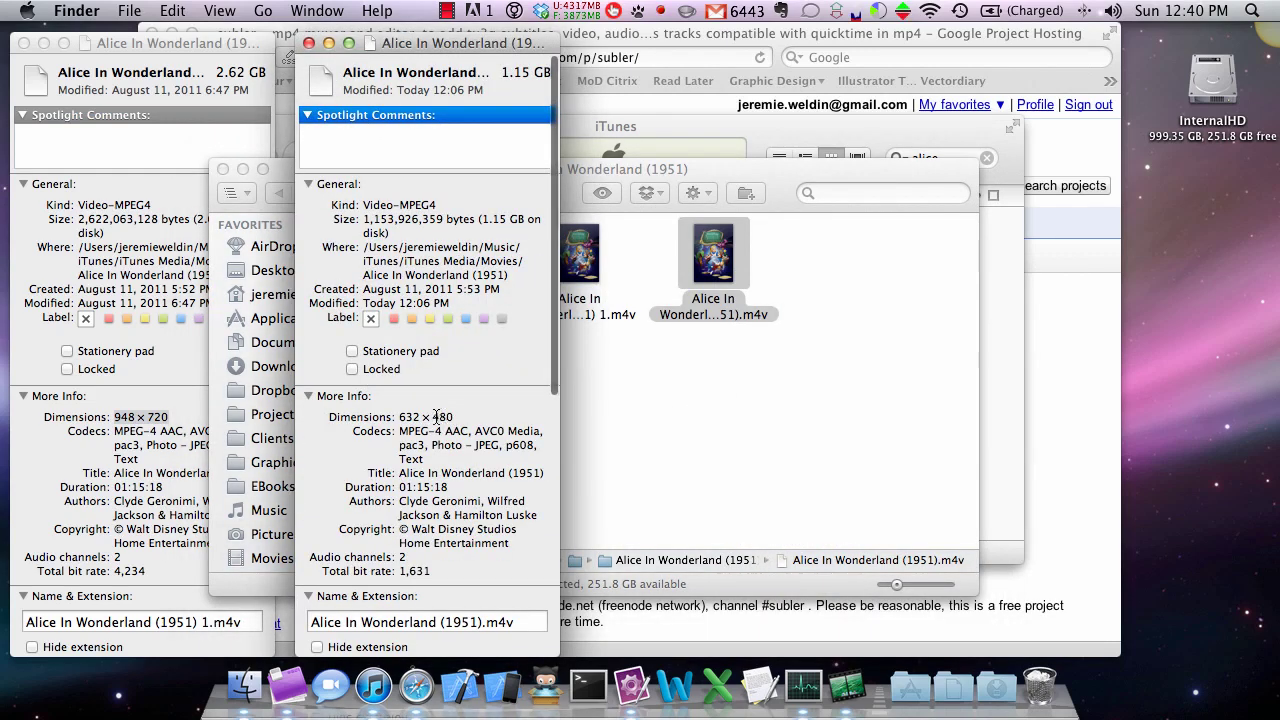
left_click(728, 314)
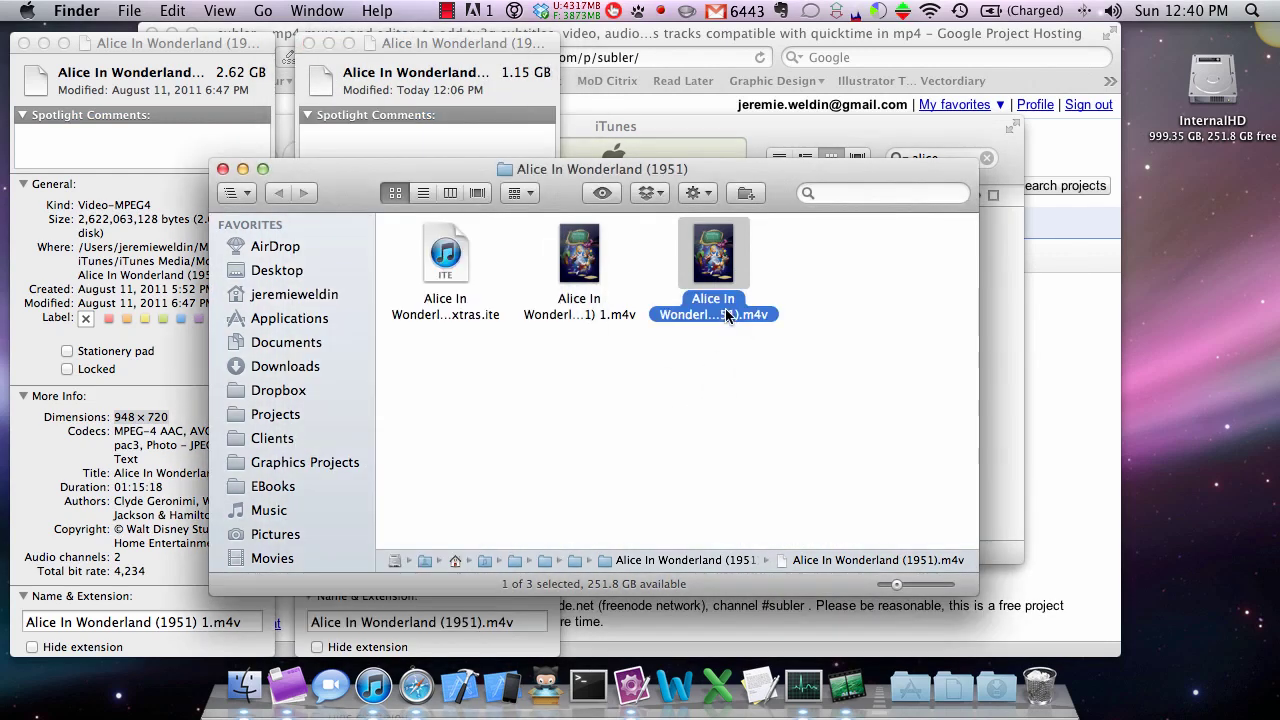
Rename 'Alice In Wonderland (1951) 1.m4v' to 'Alice In Wonderland (1951) (HD).m4v'.
left_click(588, 315)
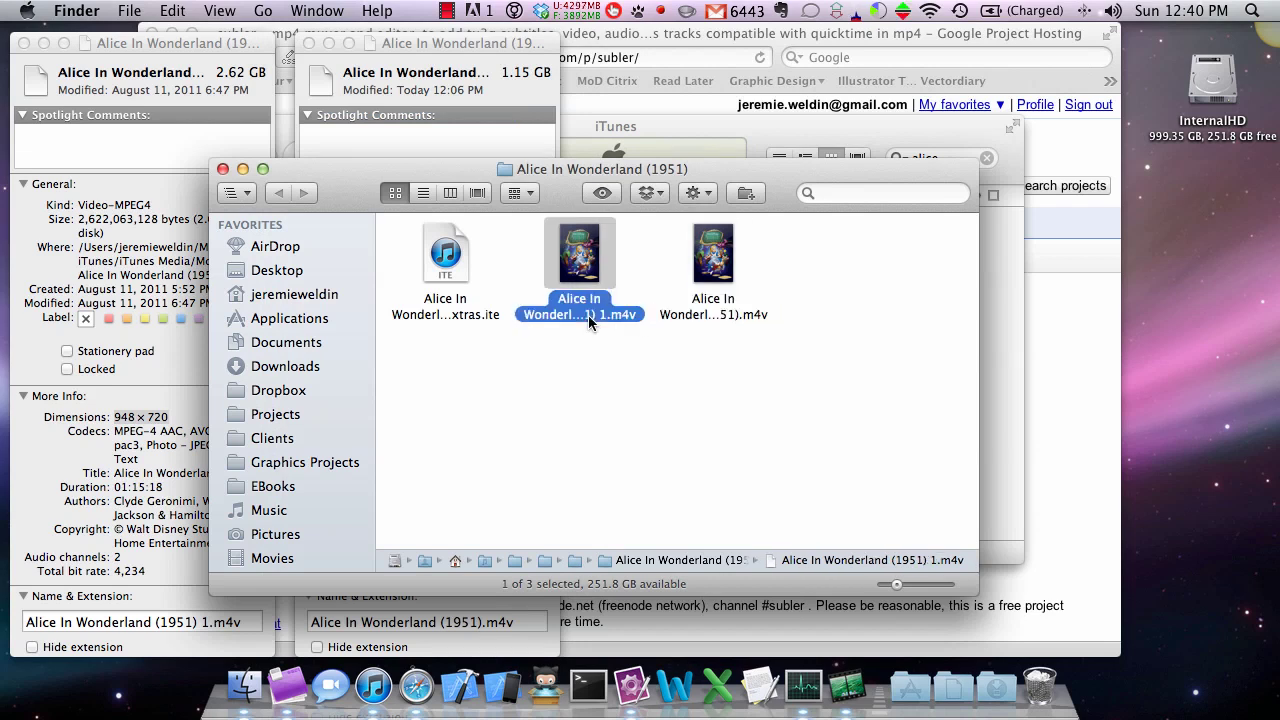
left_click(588, 315)
left_click(569, 330)
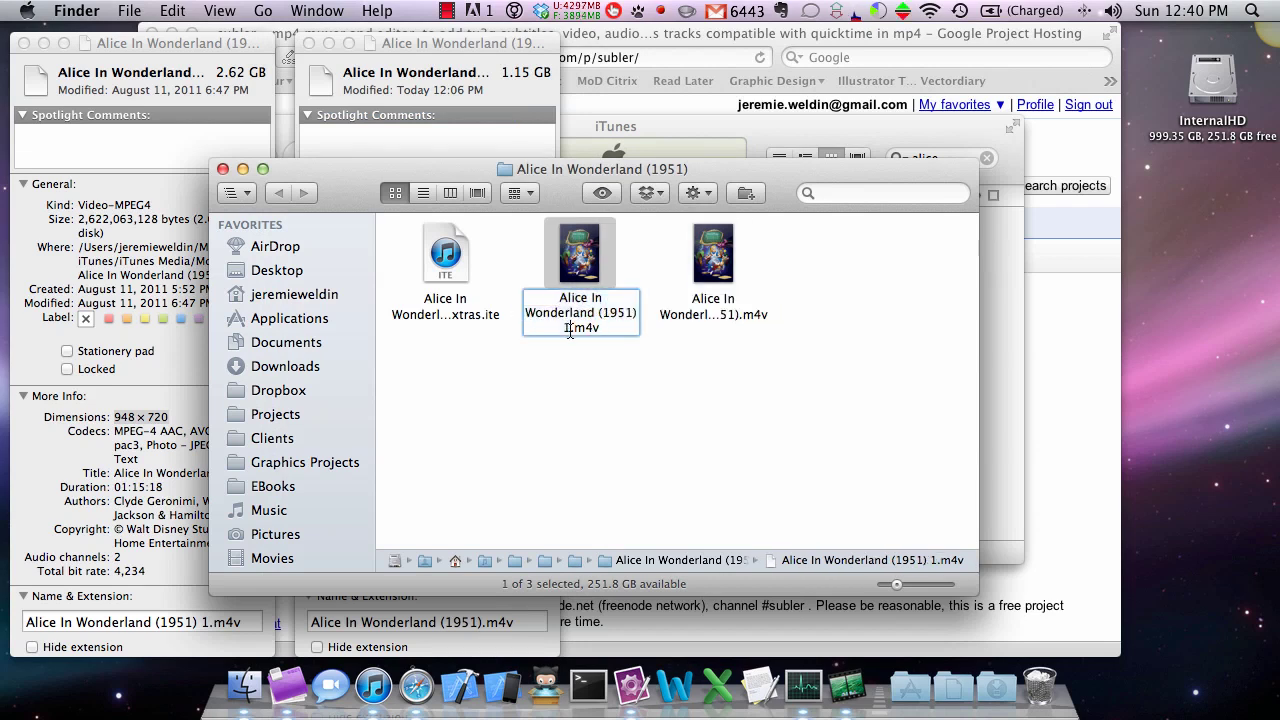
key("BackSpace")
key("BackSpace")
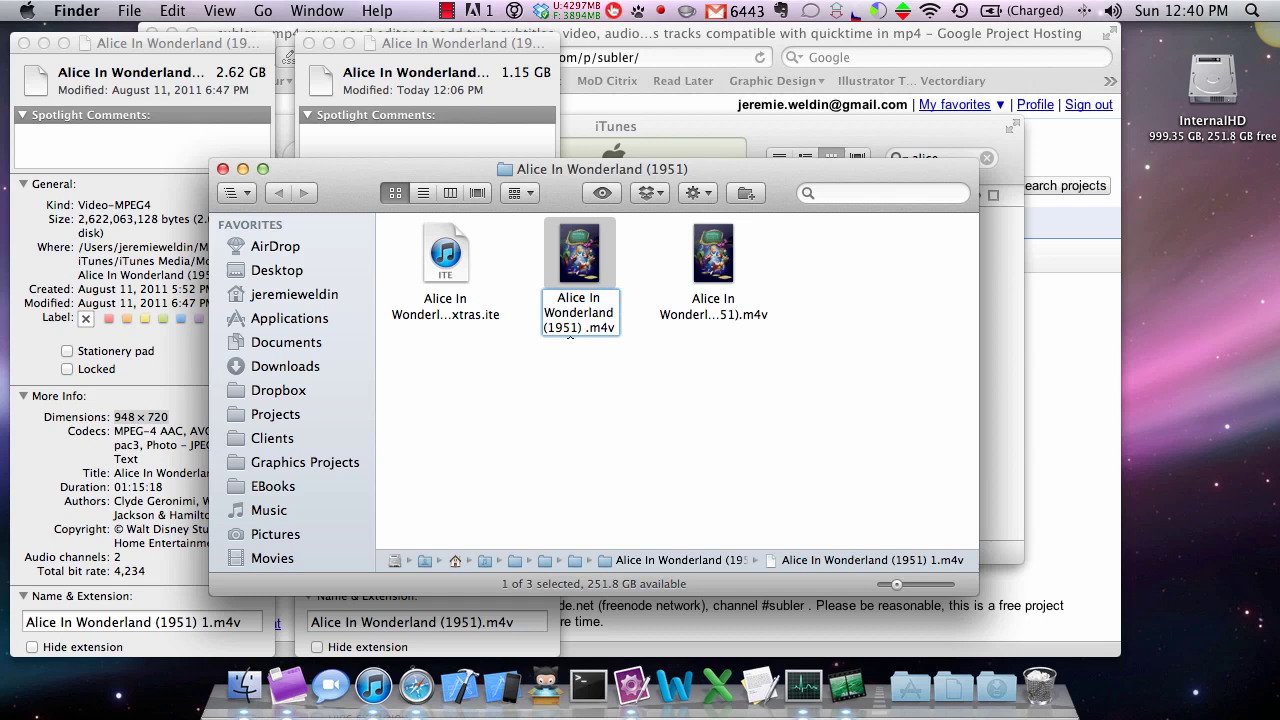
type("(HD)")
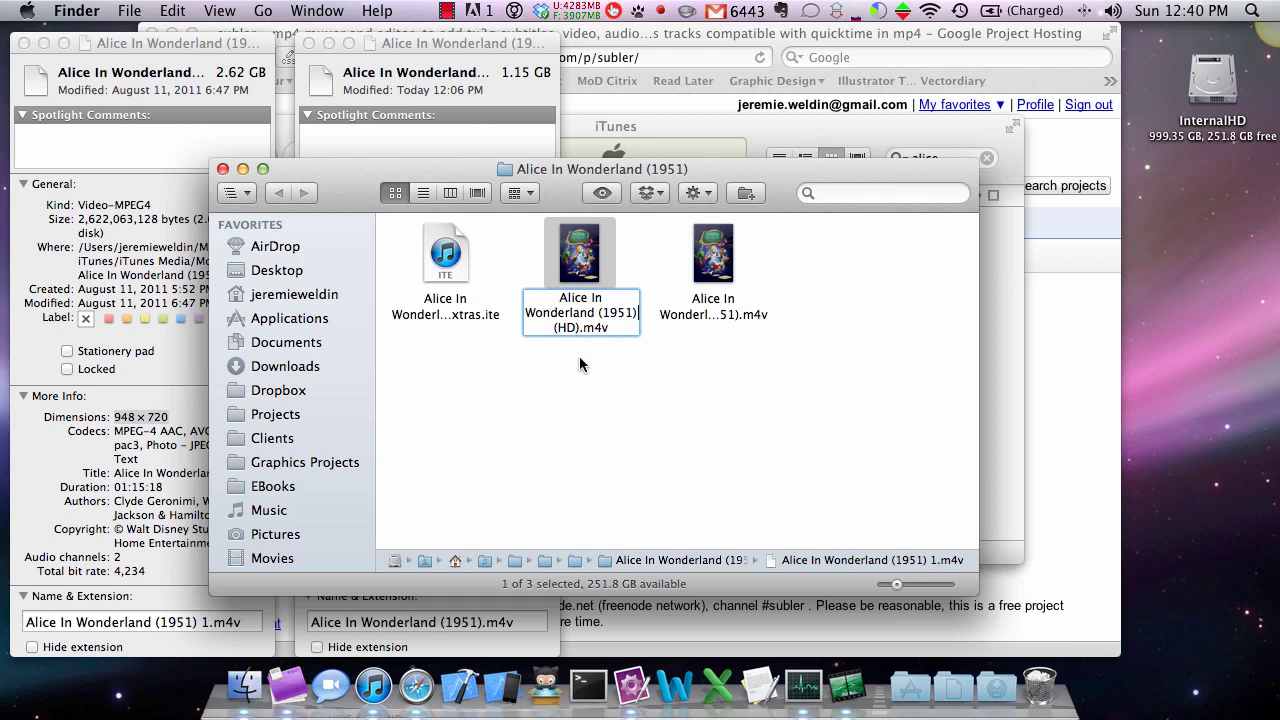
key("Return")
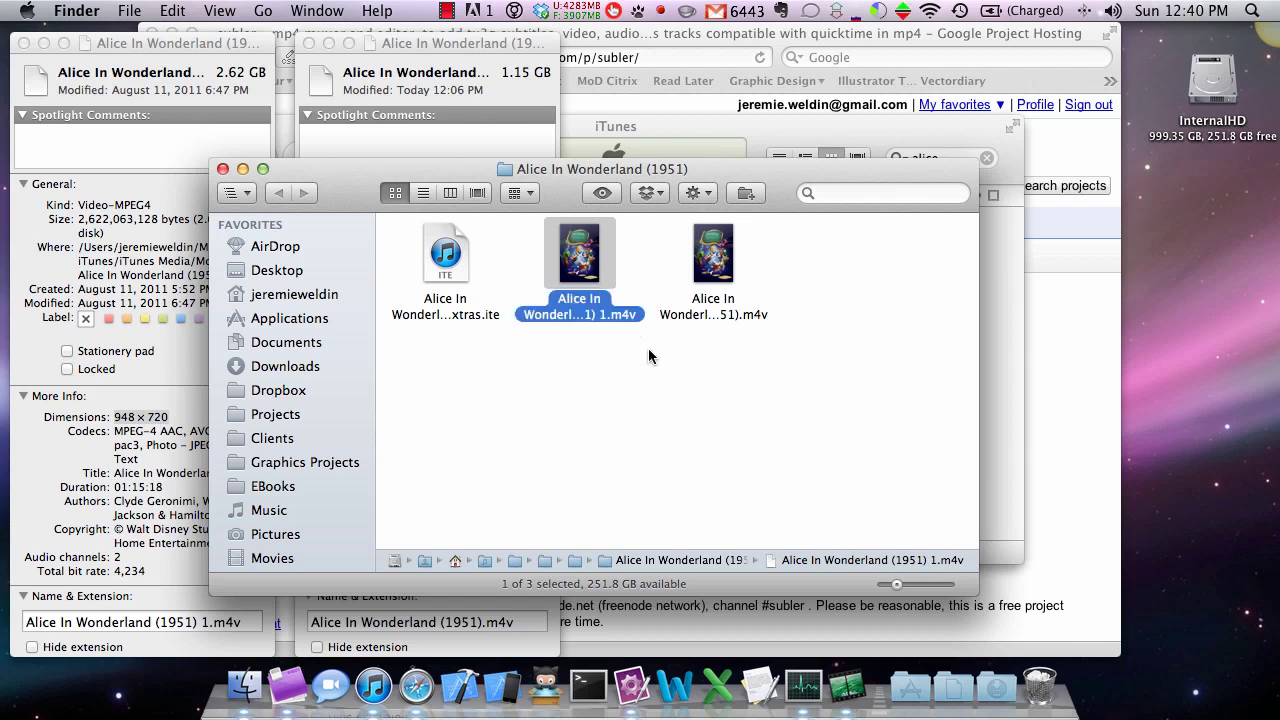
left_click(747, 313)
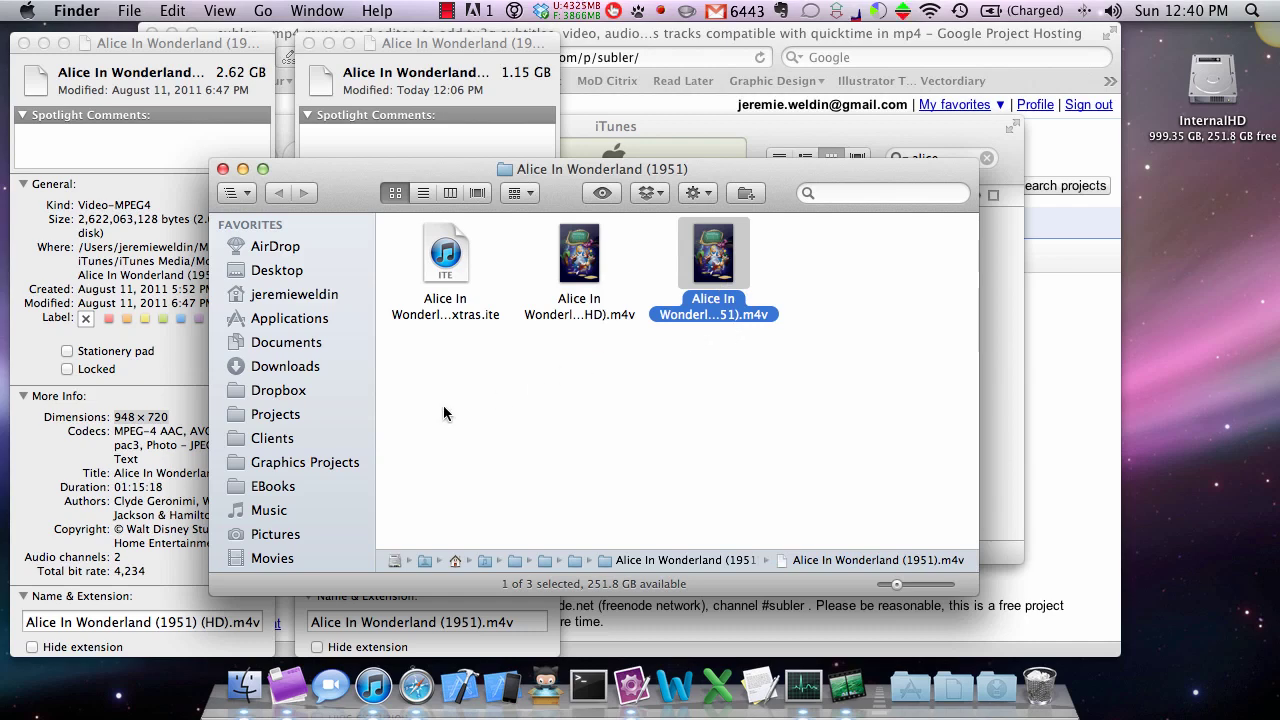
Close both info windows and download Subler-0.14.zip from the Subler project's Downloads page in Safari.
left_click(24, 43)
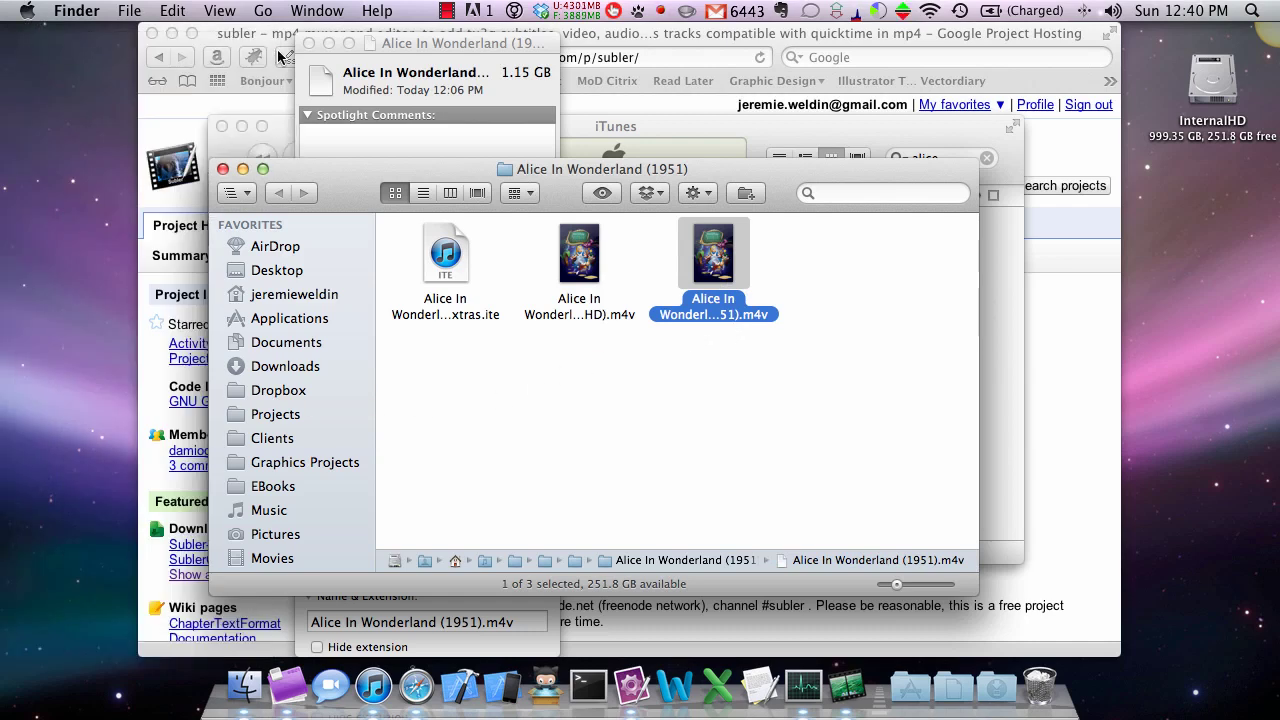
left_click(308, 43)
left_click(541, 110)
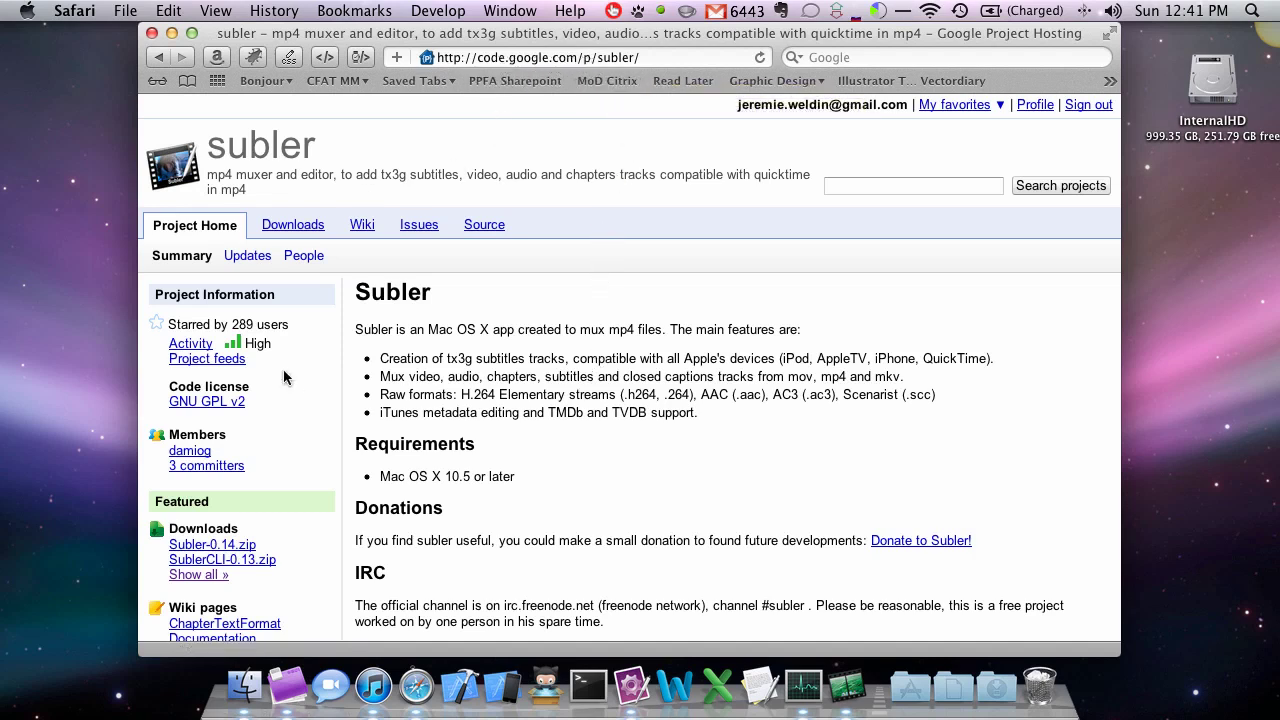
left_click(292, 226)
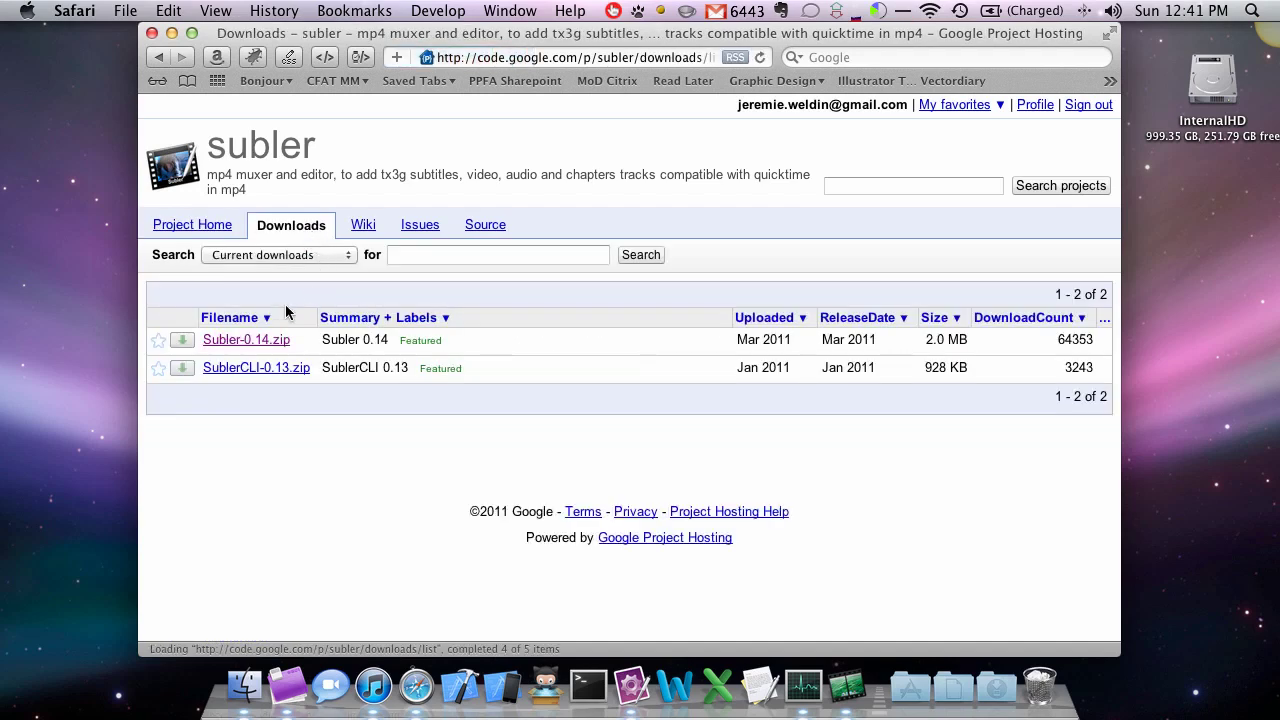
left_click(229, 343)
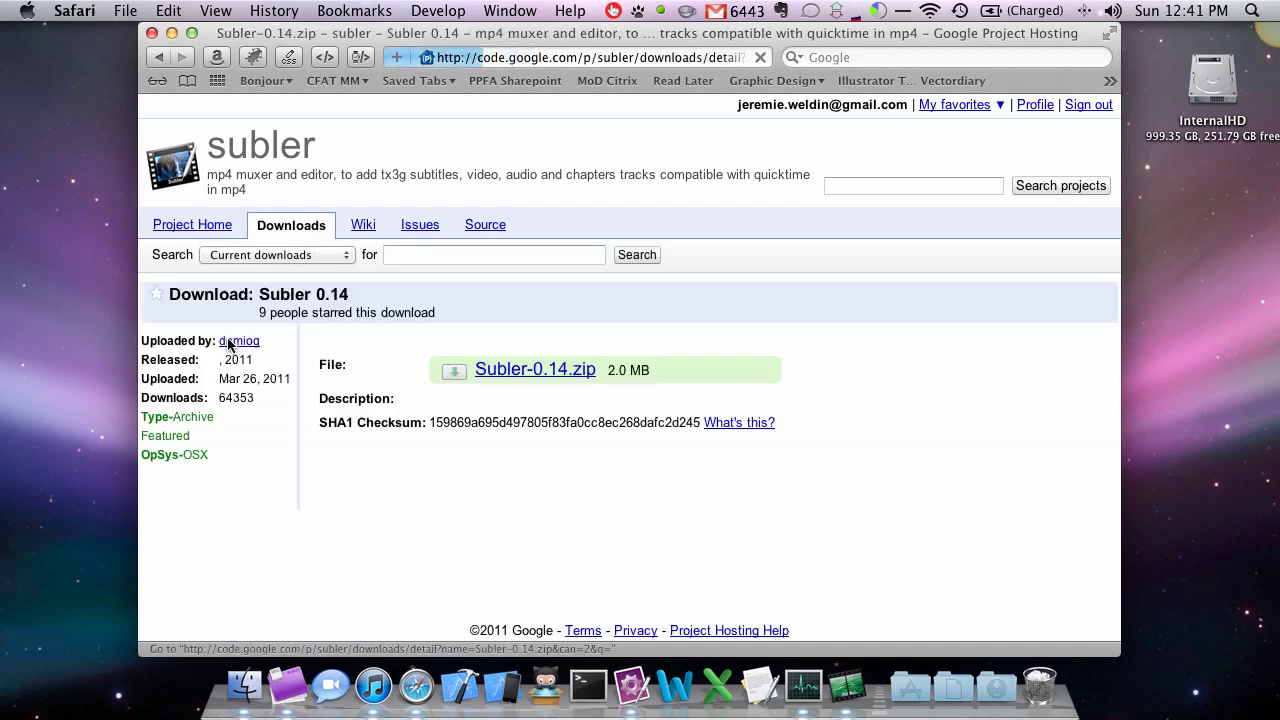
left_click(553, 372)
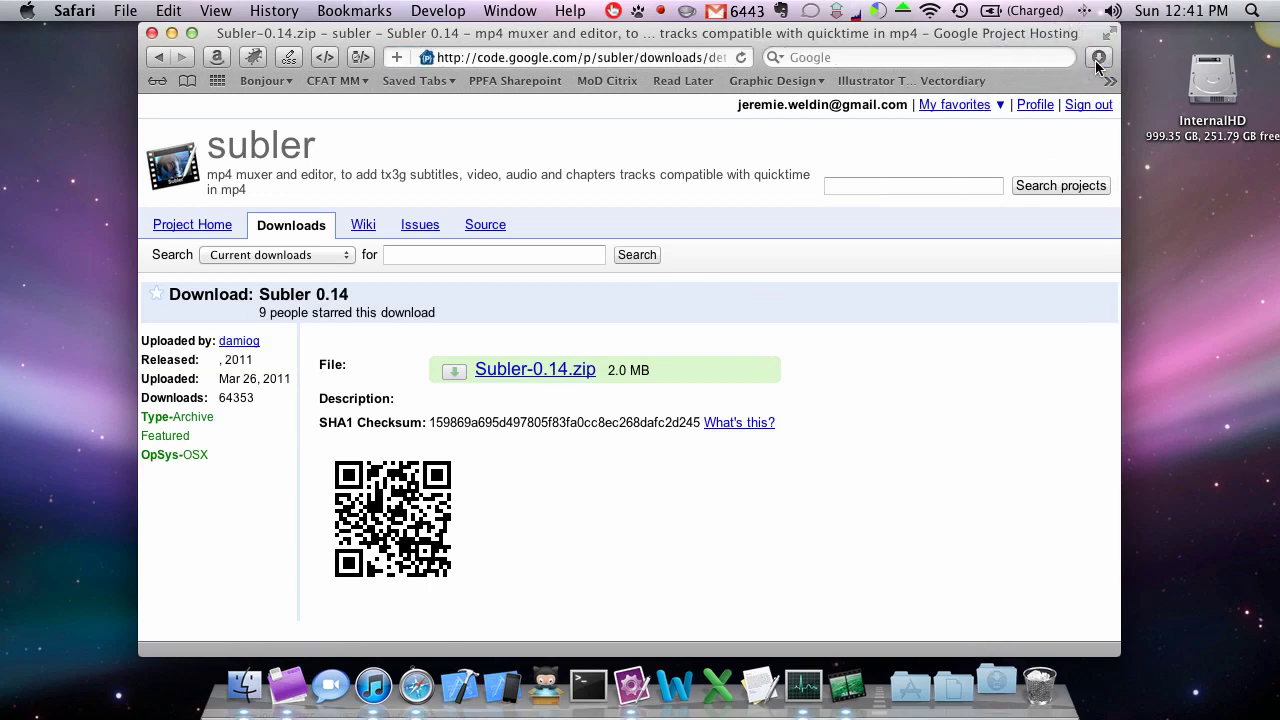
Expand Subler-0.14.zip from Safari's downloads and show the Downloads folder in Finder.
left_click(1097, 57)
left_click(1047, 140)
double_click(1047, 140)
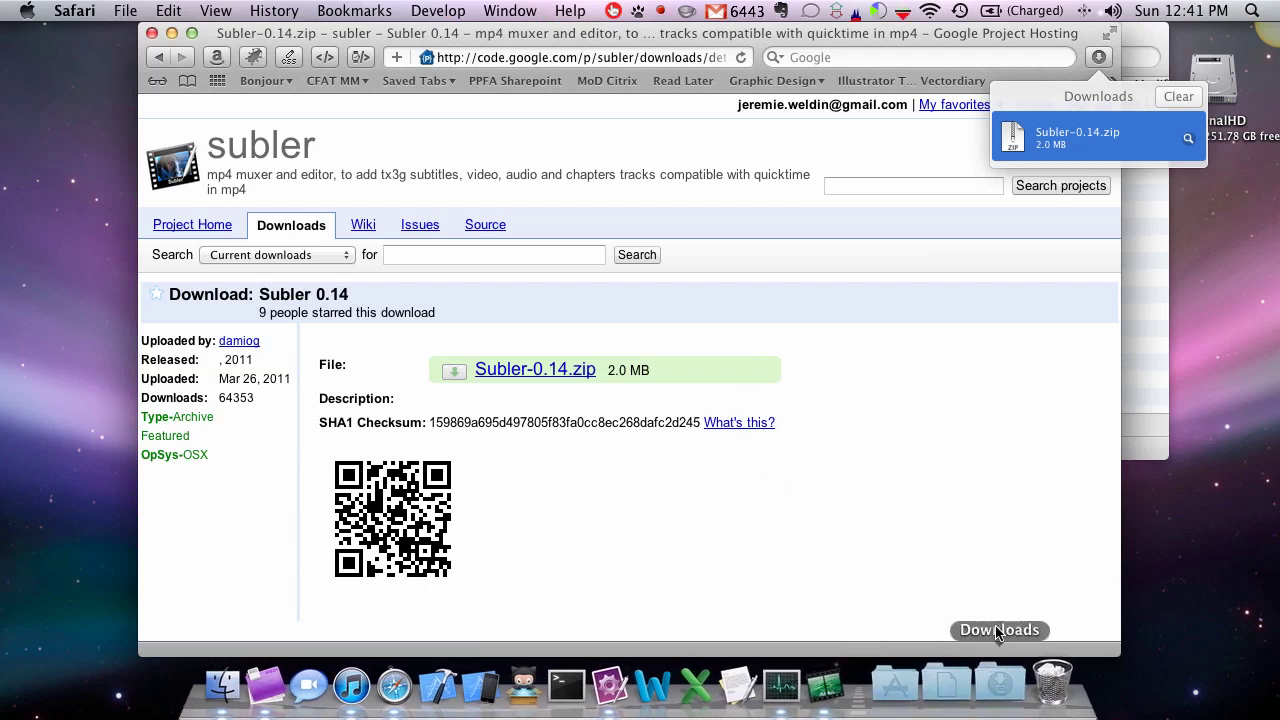
left_click(995, 688)
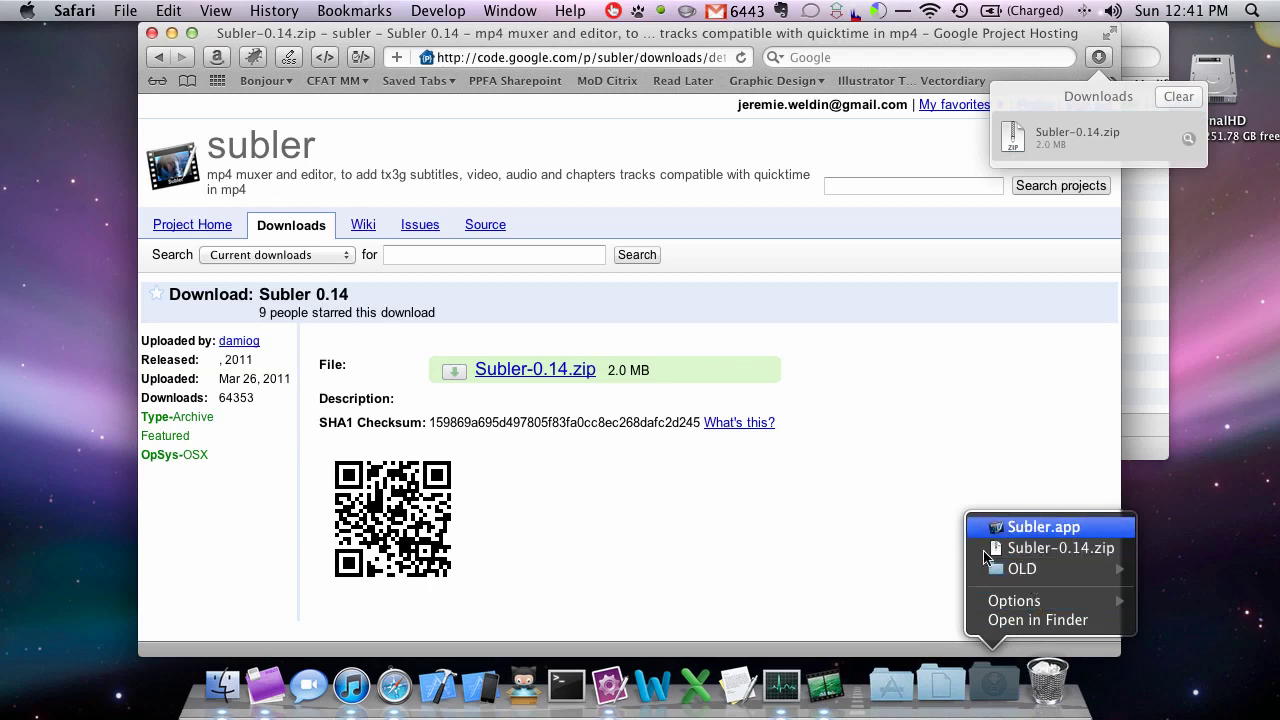
left_click(1038, 620)
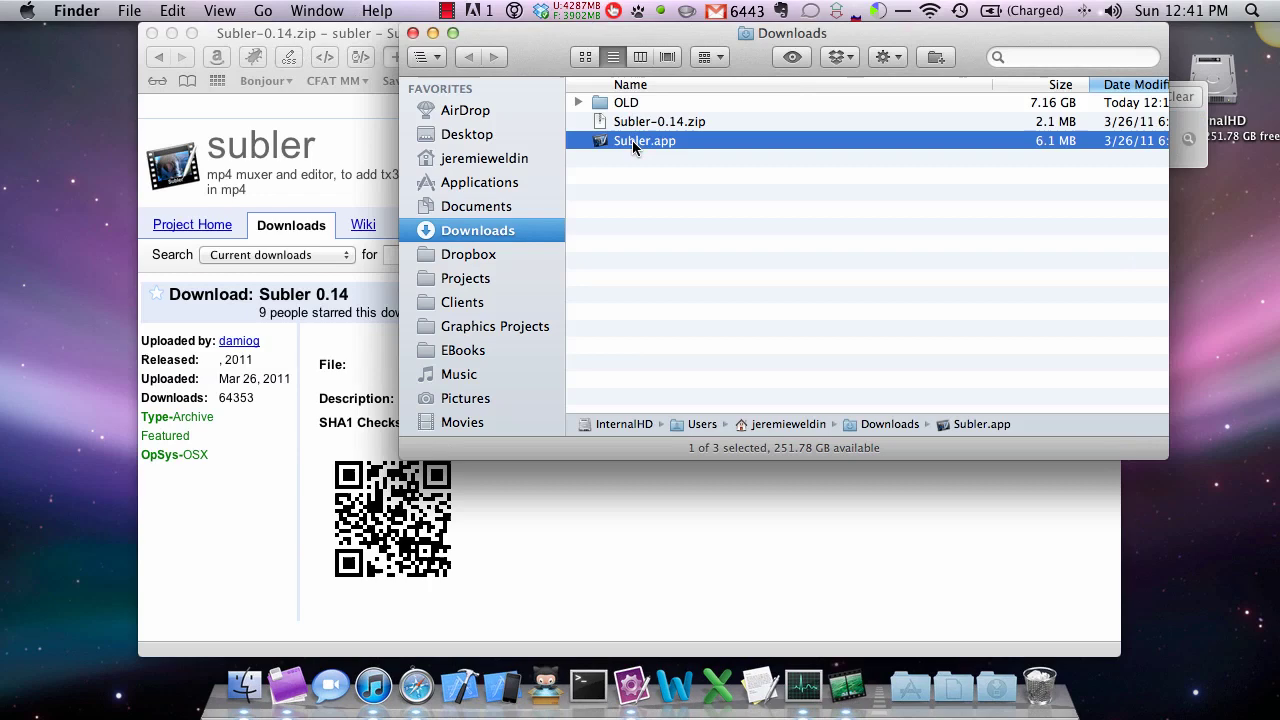
Install Subler.app into Applications, replacing the old copy, launch it, and bring up the HD movie's actions.
left_click_drag(636, 141, 925, 692)
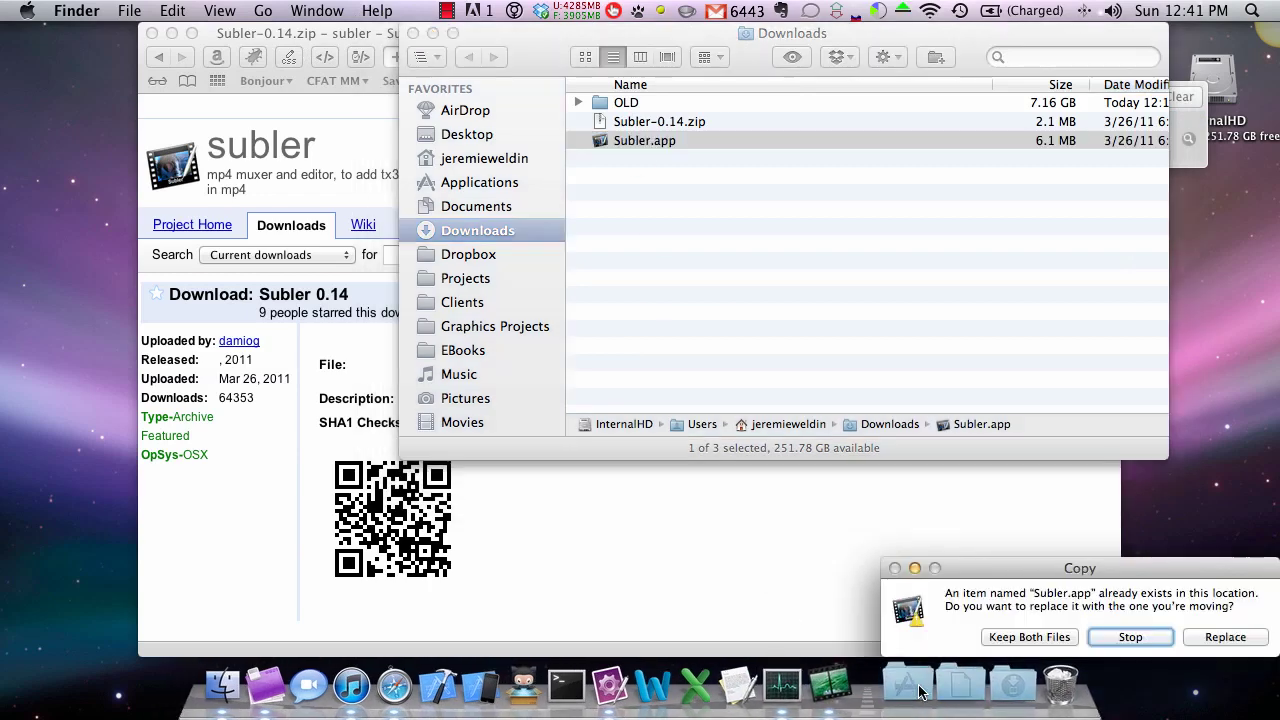
left_click(1233, 640)
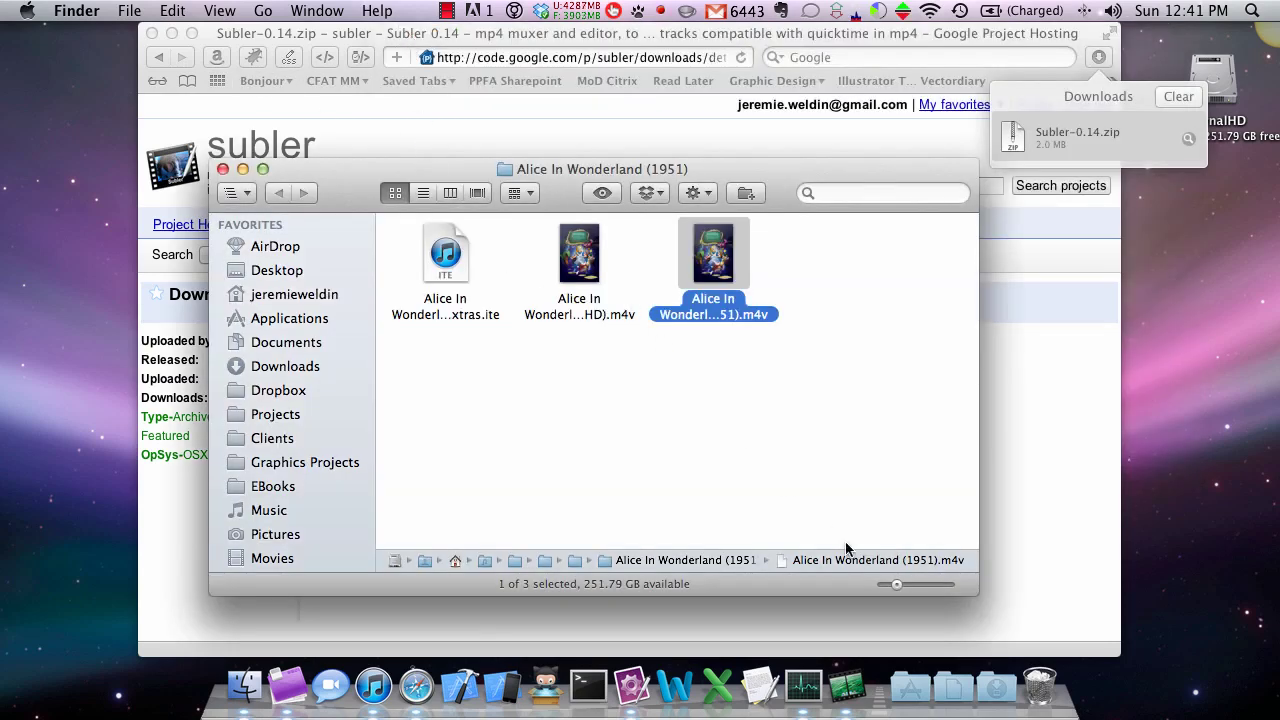
left_click(910, 688)
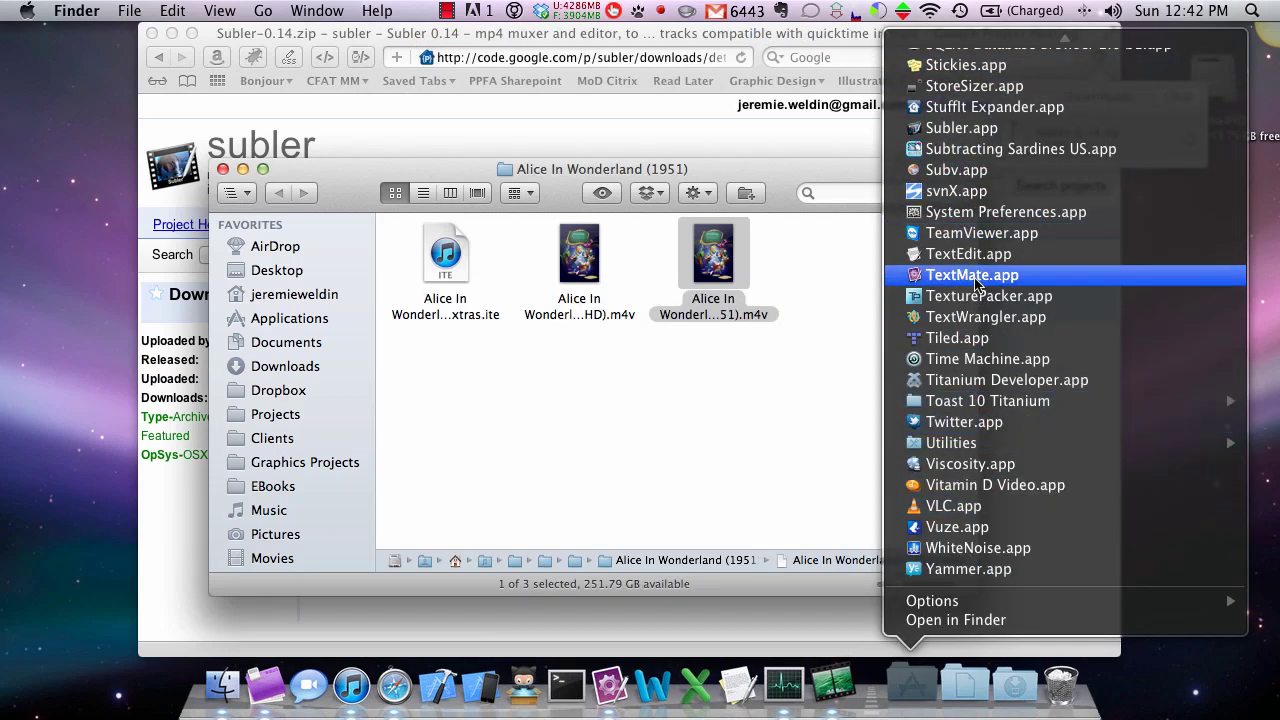
left_click(960, 128)
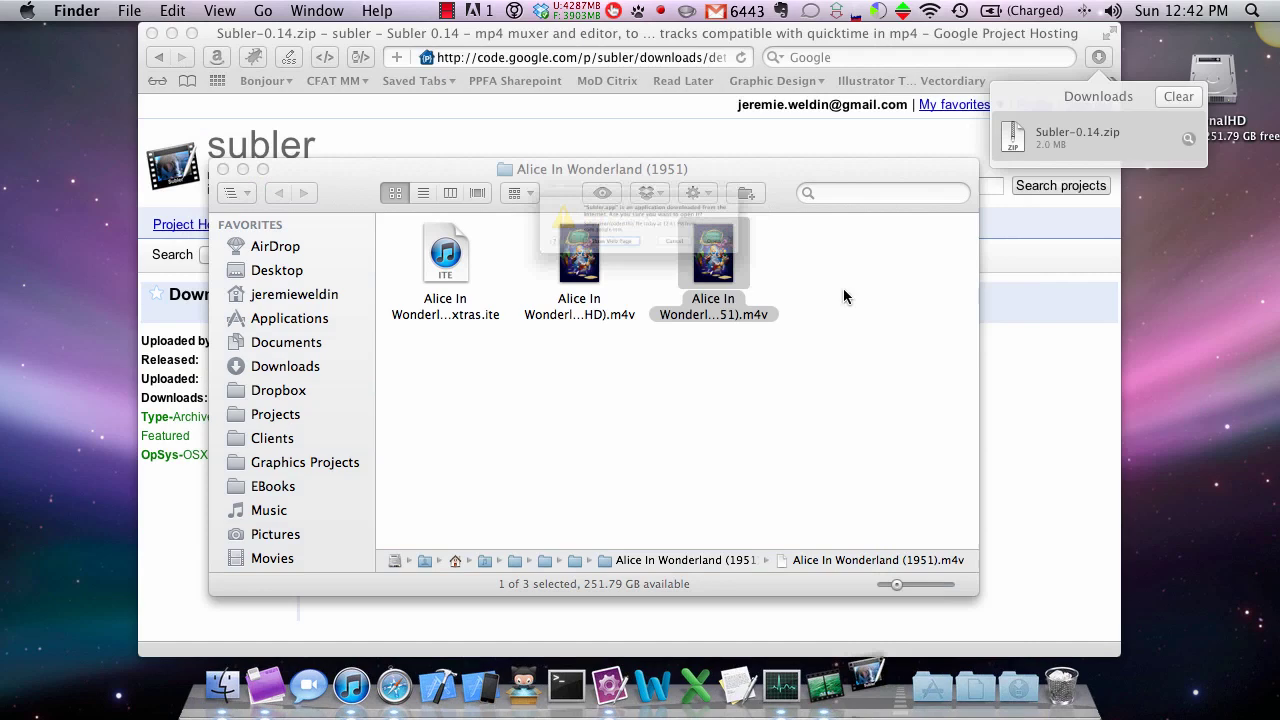
left_click(818, 271)
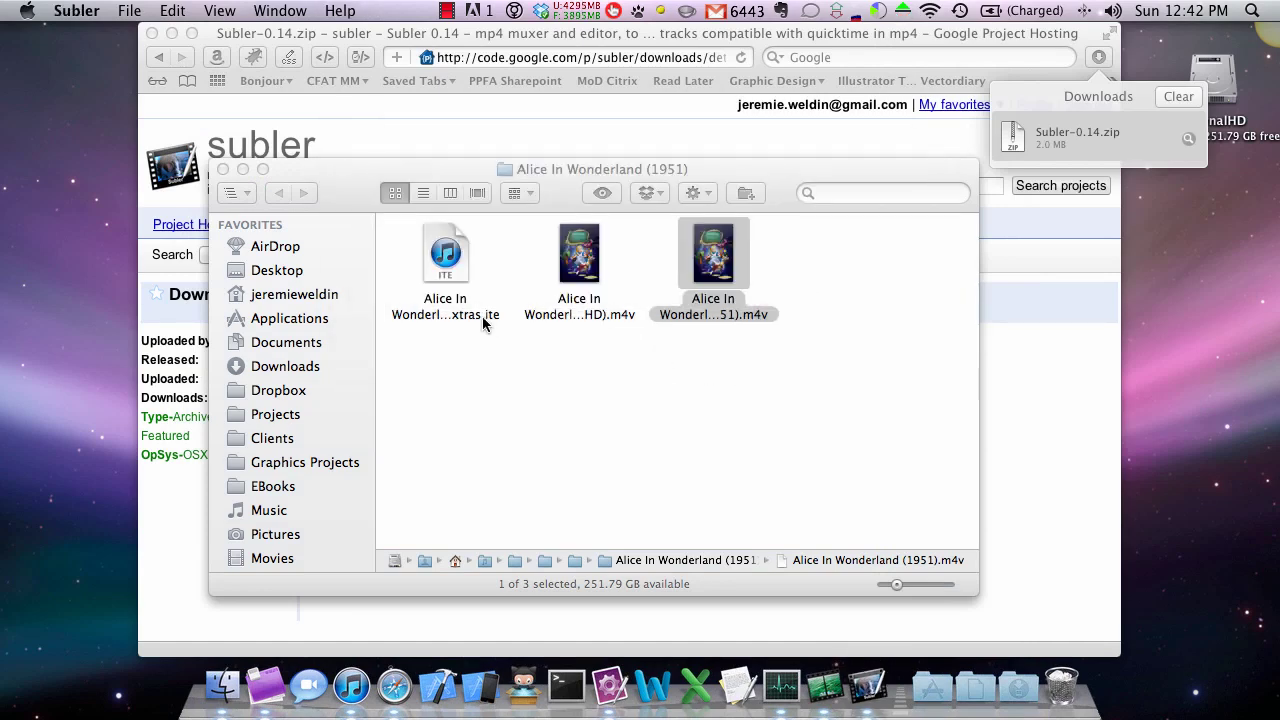
right_click(580, 275)
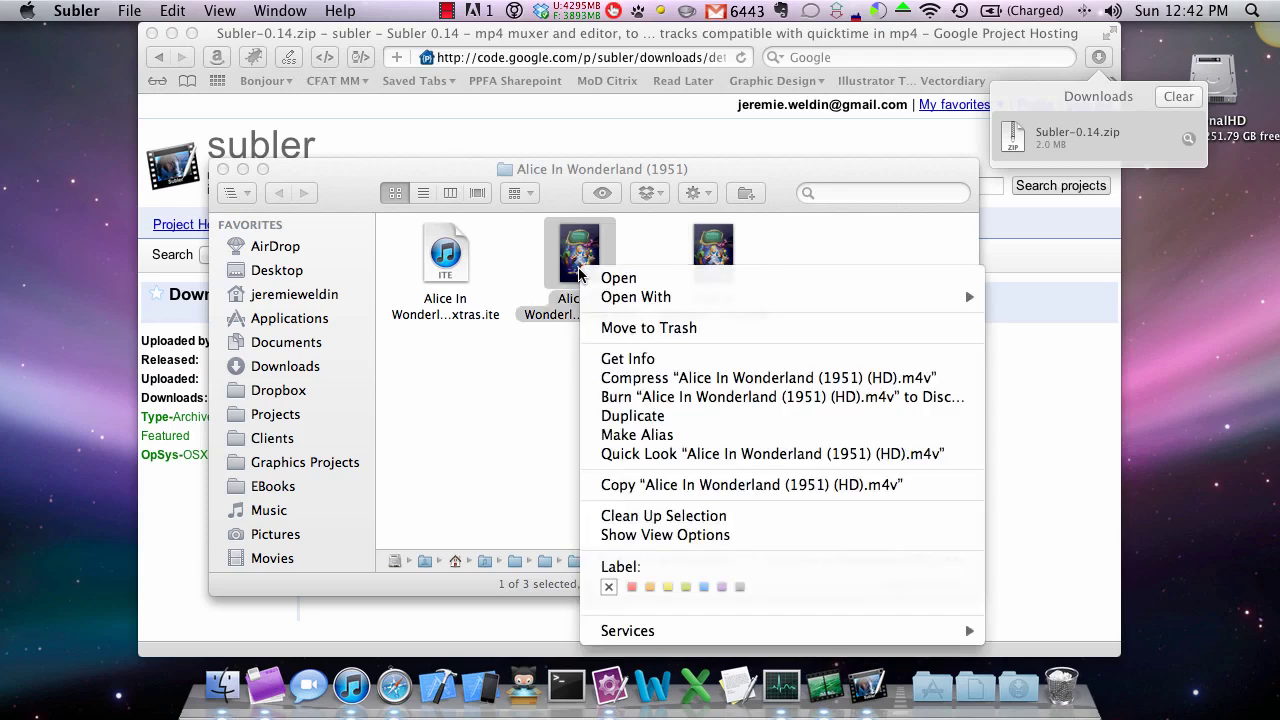
Open Alice In Wonderland (1951) (HD).m4v in Subler and browse its artwork, metadata and other settings.
mouse_move(625, 300)
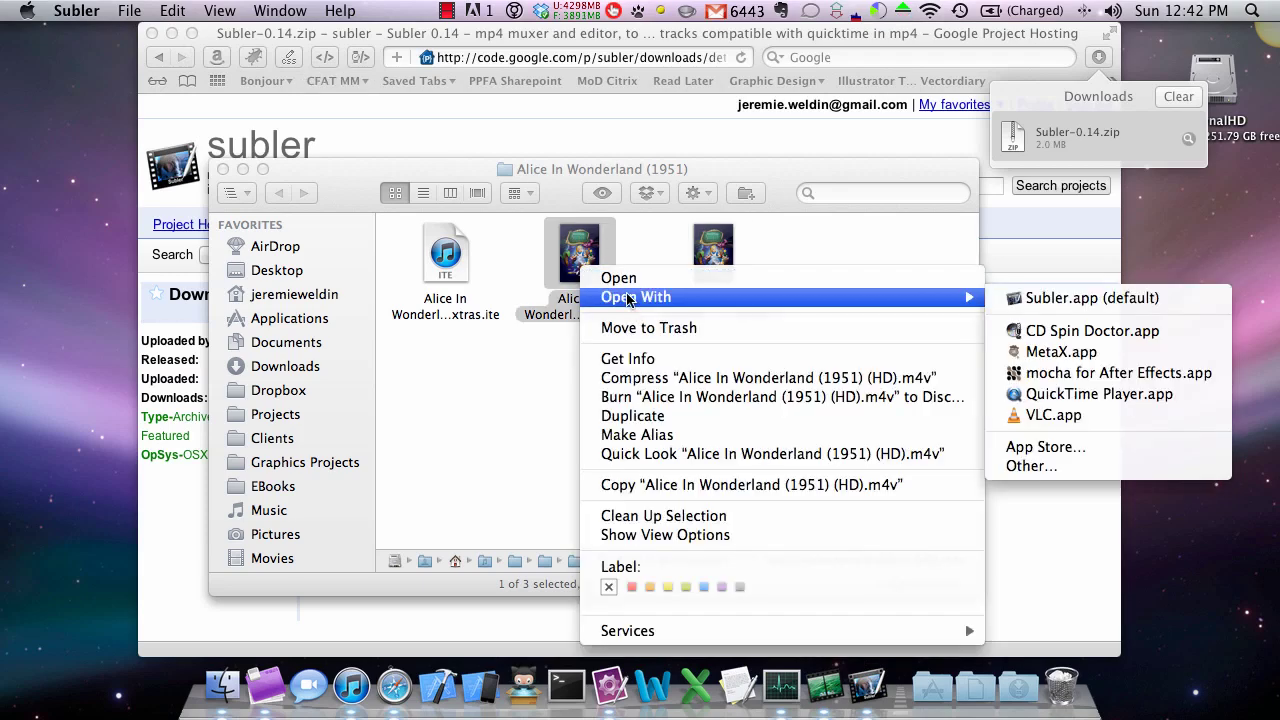
left_click(1152, 298)
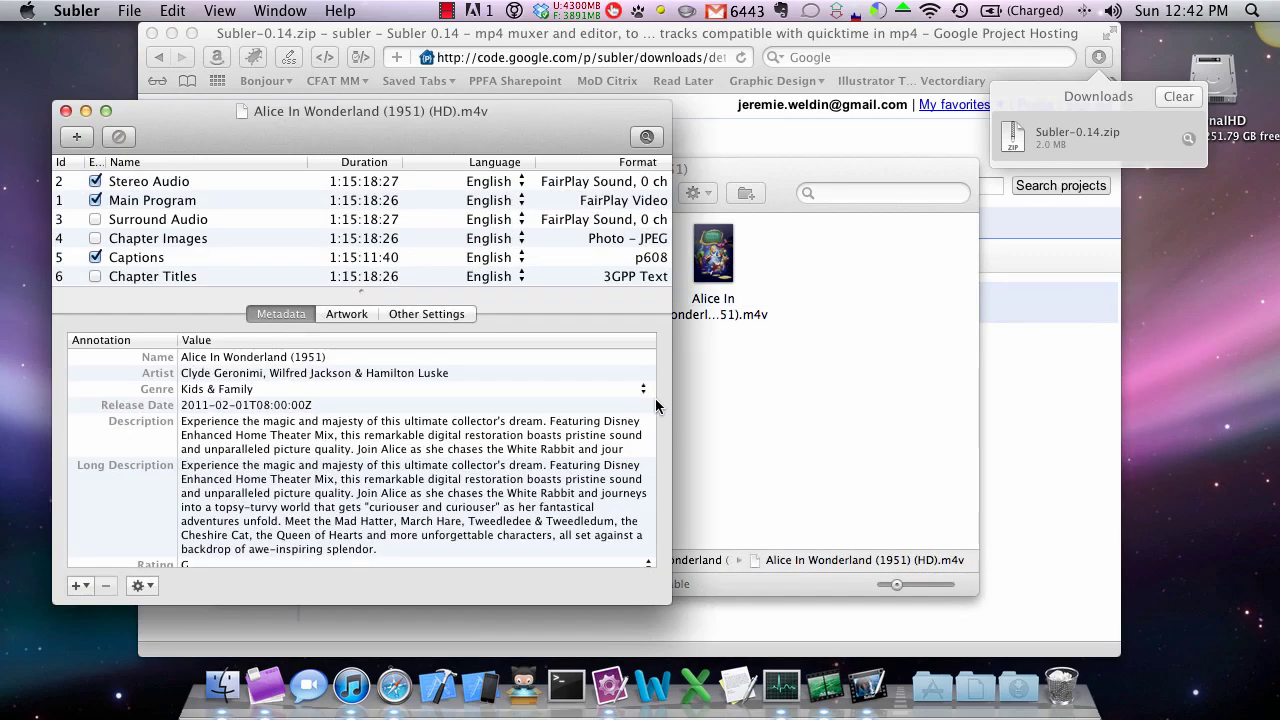
left_click_drag(347, 116, 452, 114)
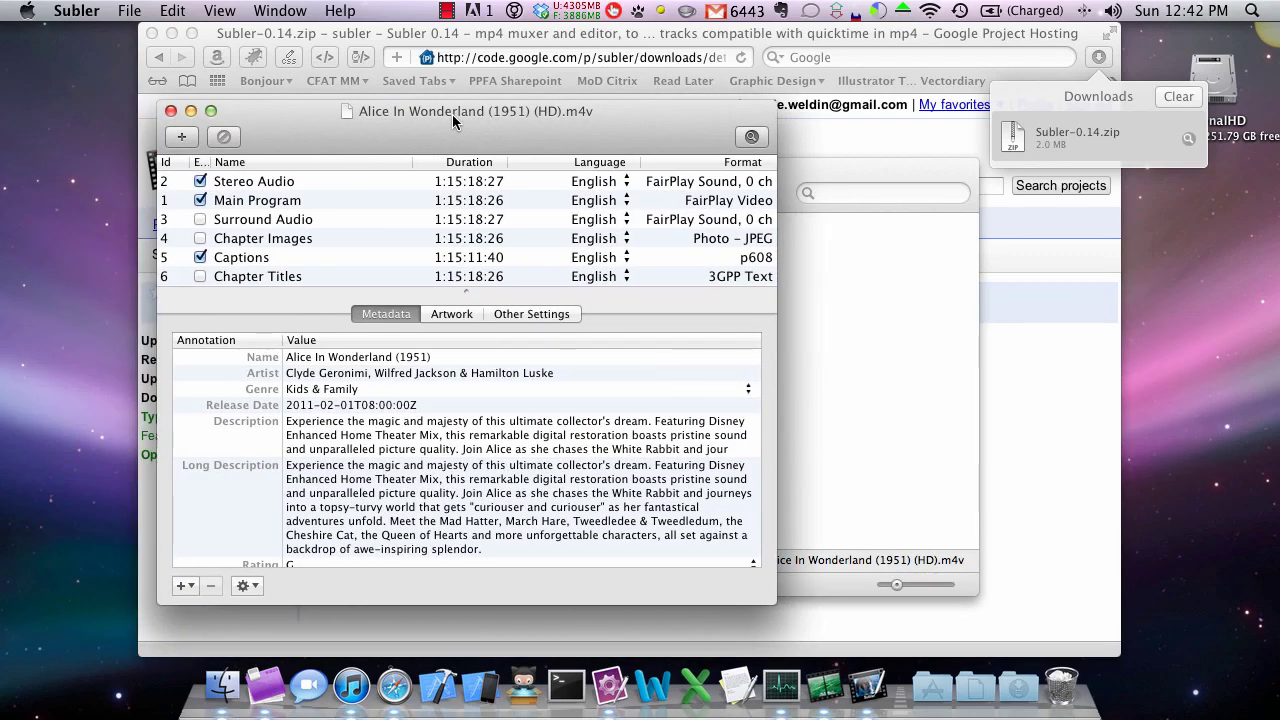
left_click(459, 316)
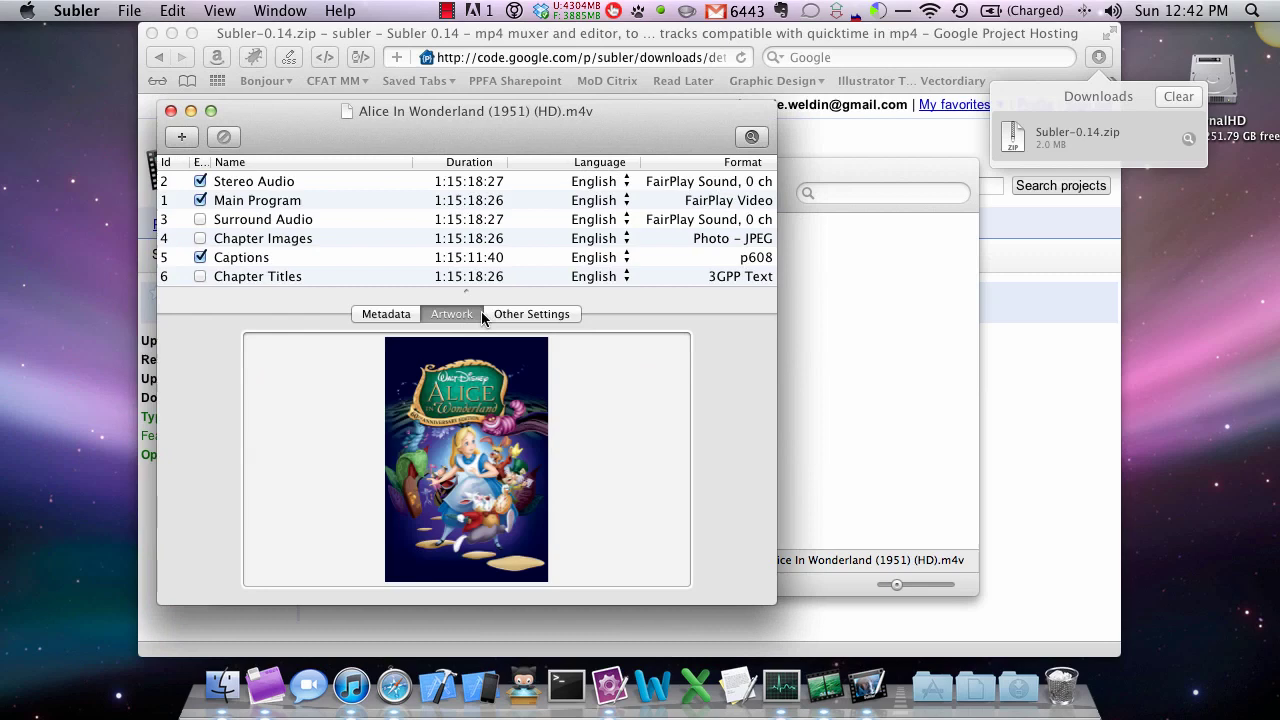
left_click(520, 315)
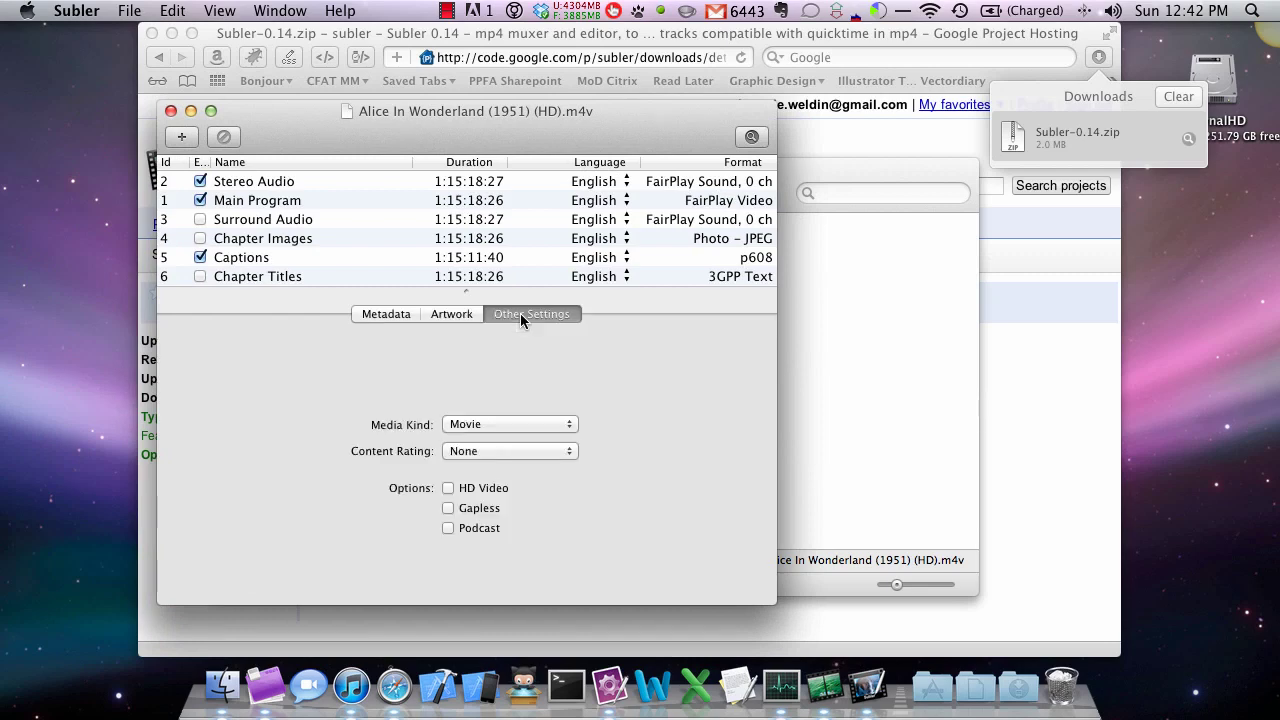
left_click(399, 316)
scroll(400, 403, "down", 10)
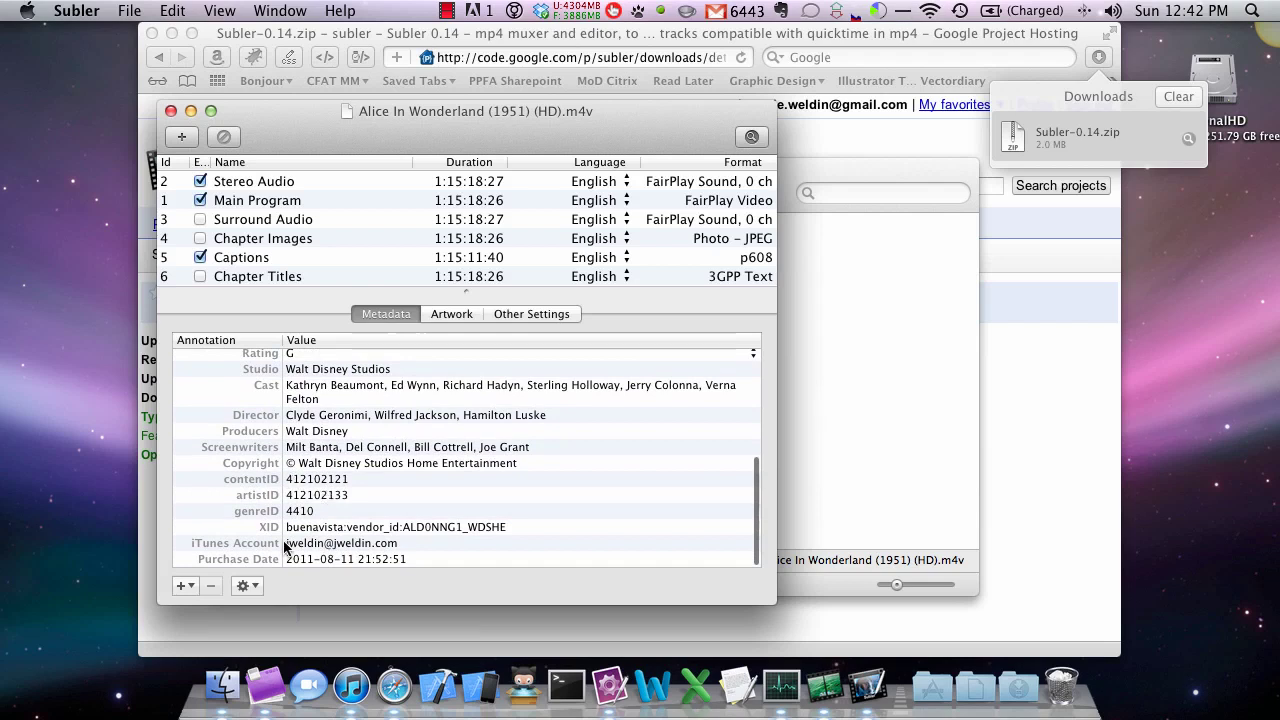
left_click(513, 316)
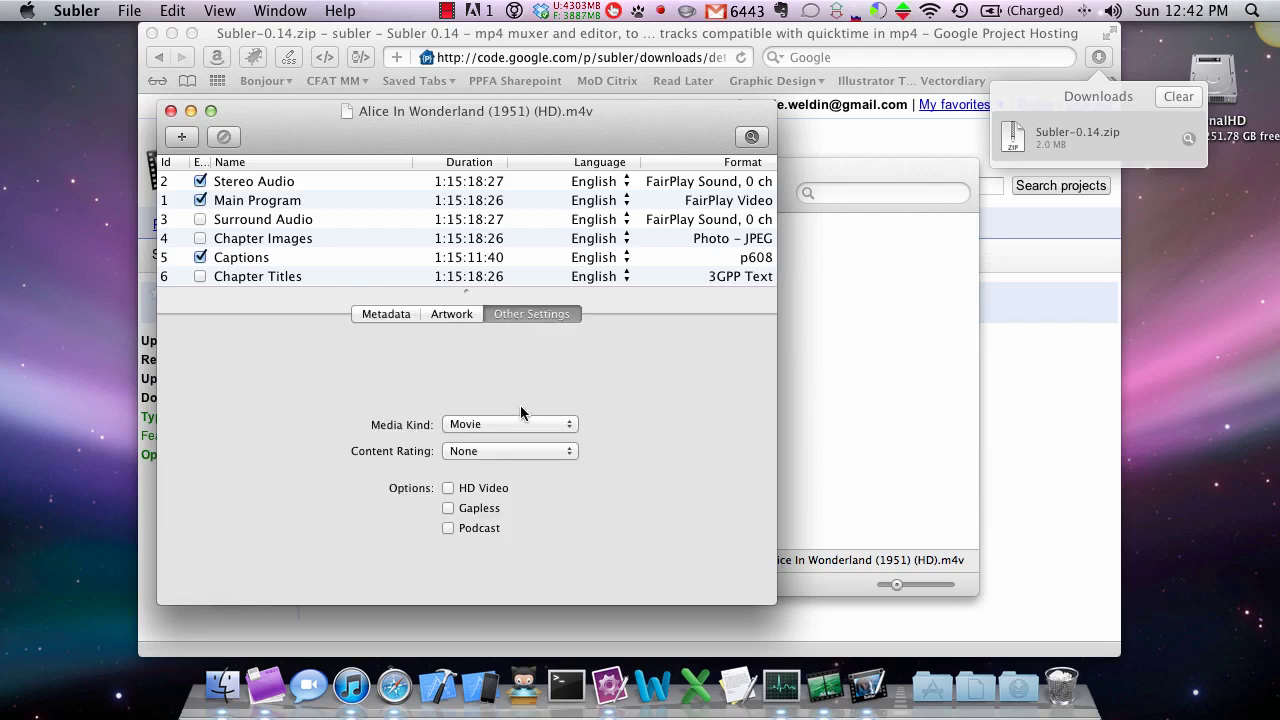
Check HD Video in Other Settings, save the movie with Cmd+S, and close the Subler document.
left_click(447, 487)
key("super+s")
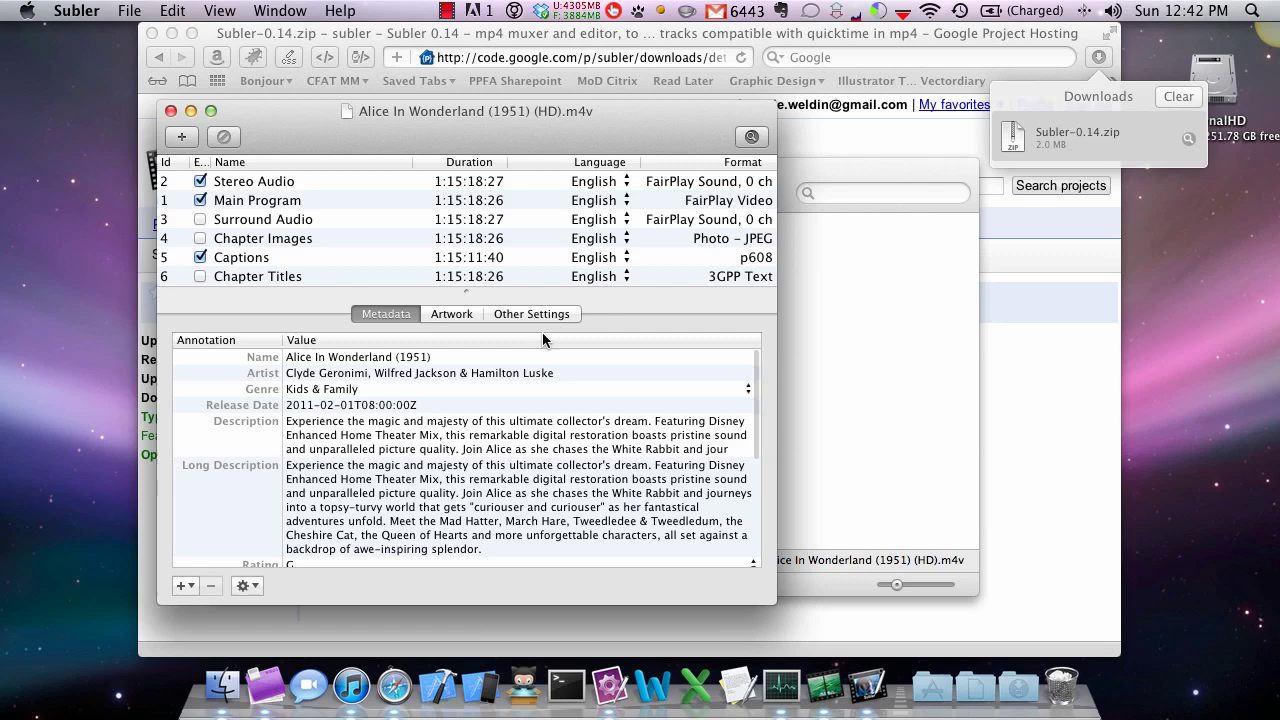
left_click(134, 9)
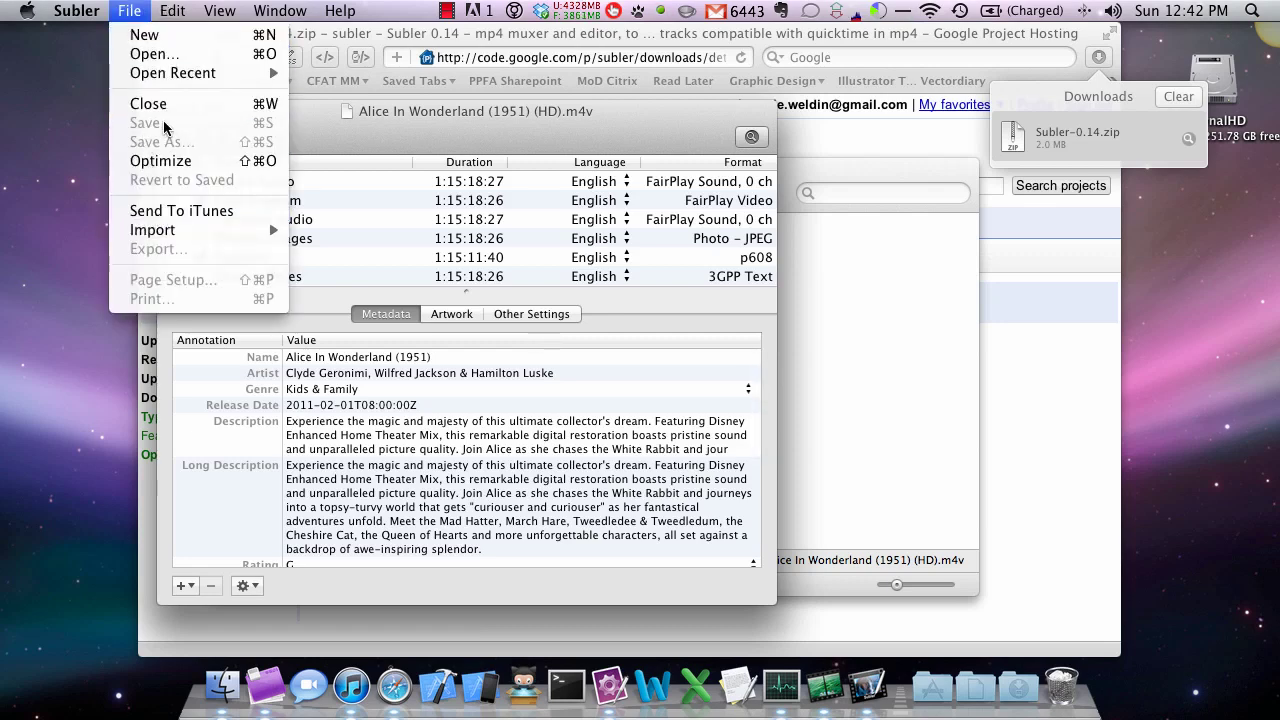
left_click(613, 119)
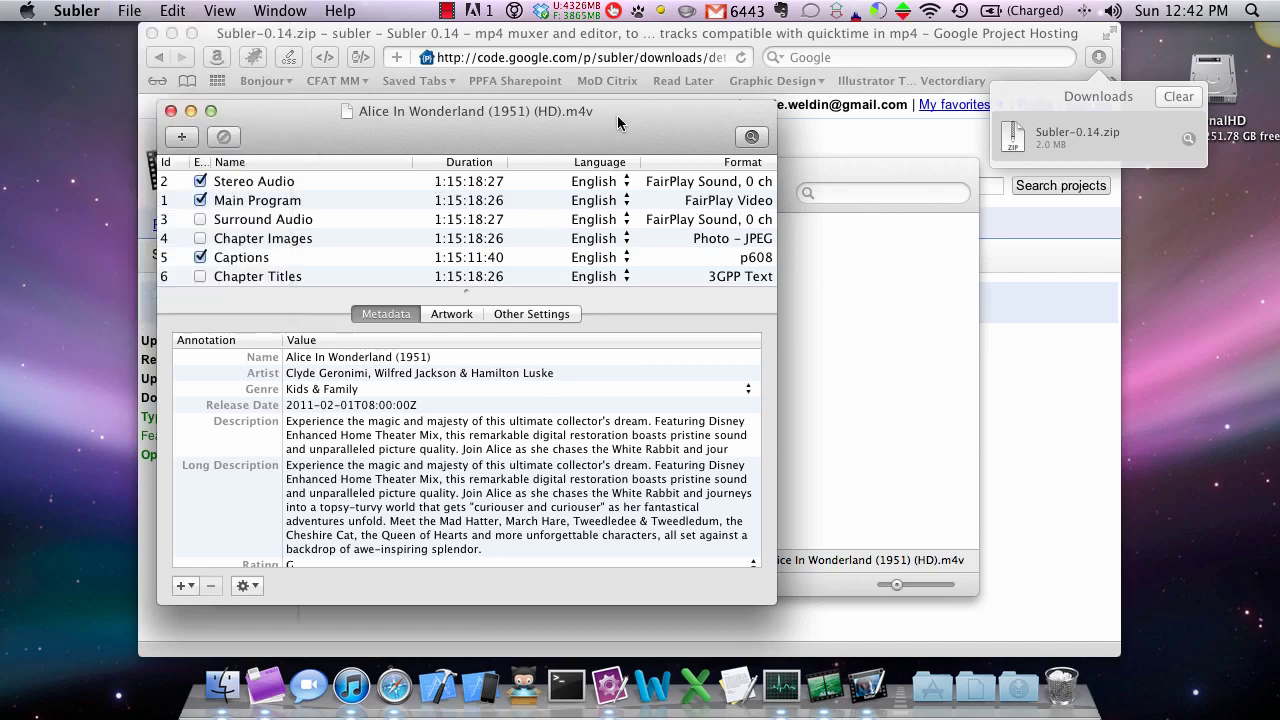
left_click(171, 111)
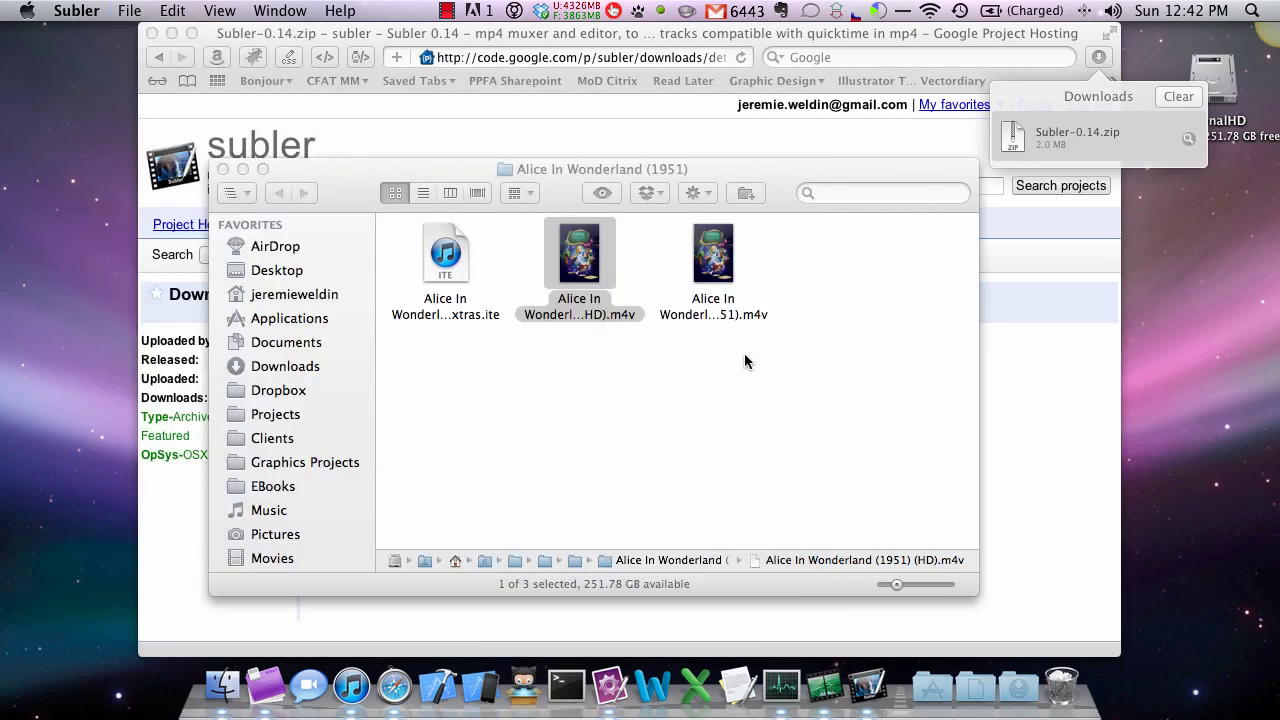
left_click(693, 321)
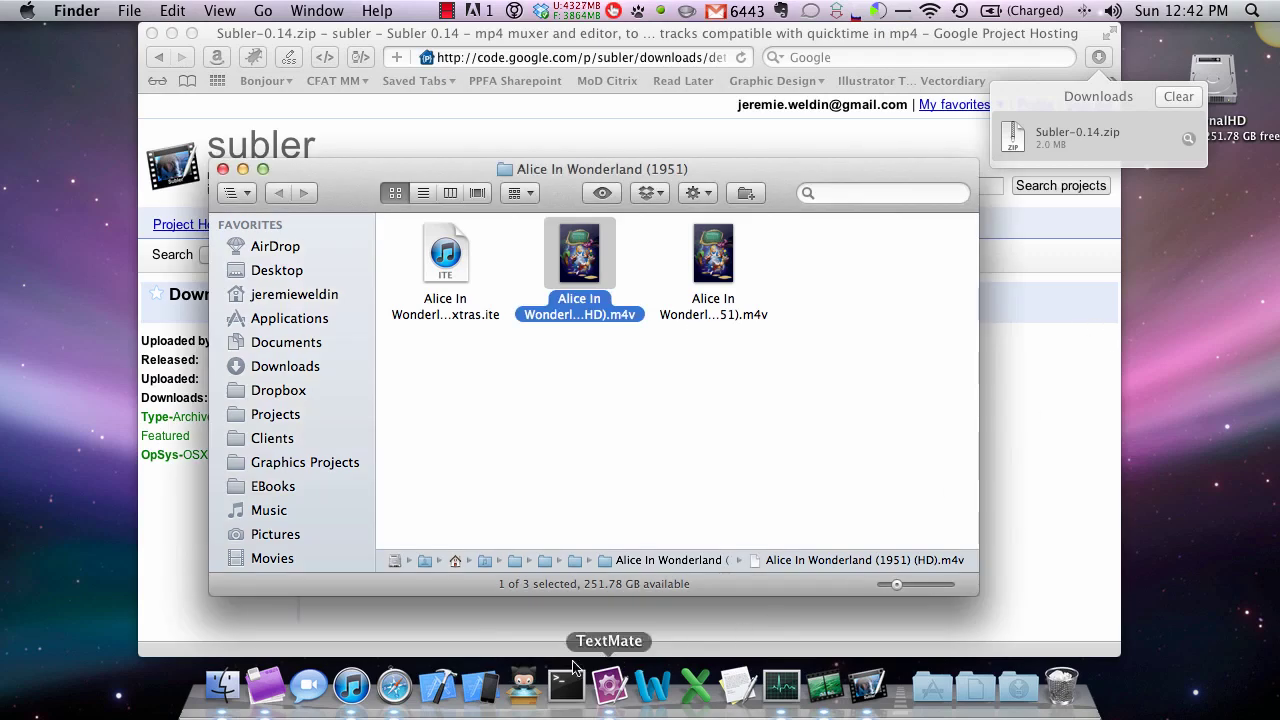
Delete both Alice In Wonderland (1951) movies from the iTunes library, keeping their files on disk.
left_click(340, 690)
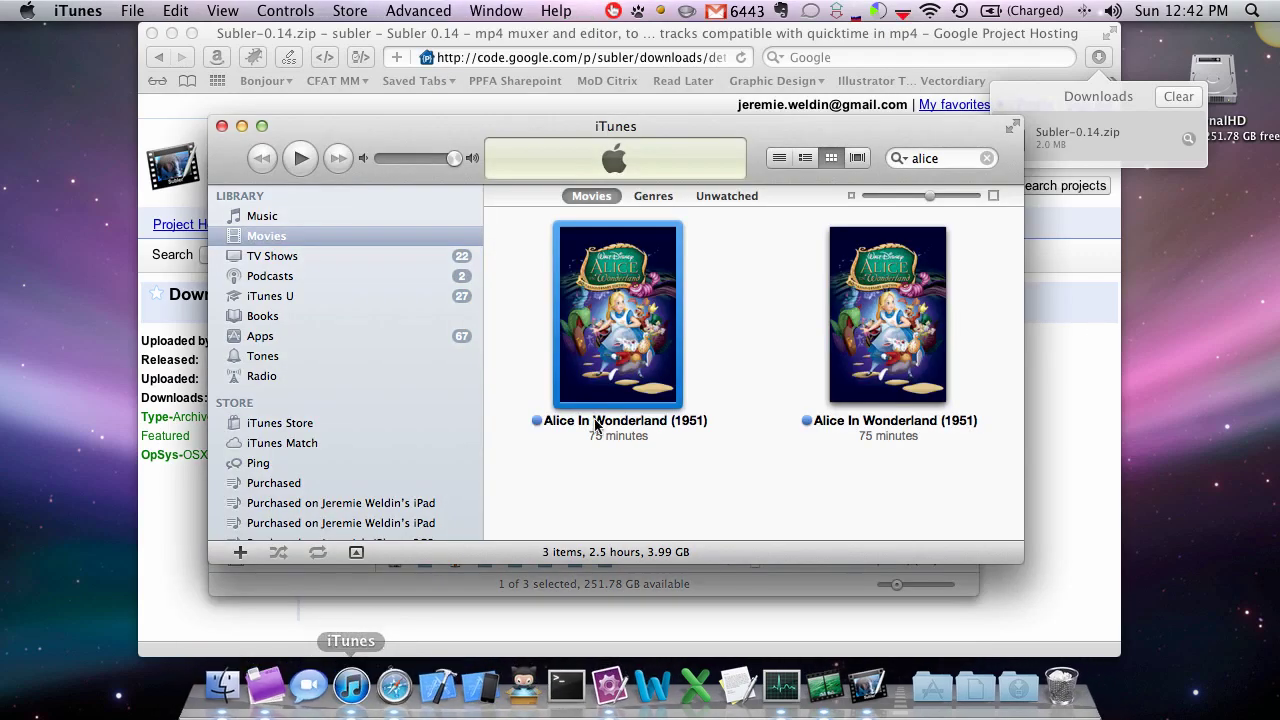
left_click_drag(977, 481, 572, 318)
right_click(573, 305)
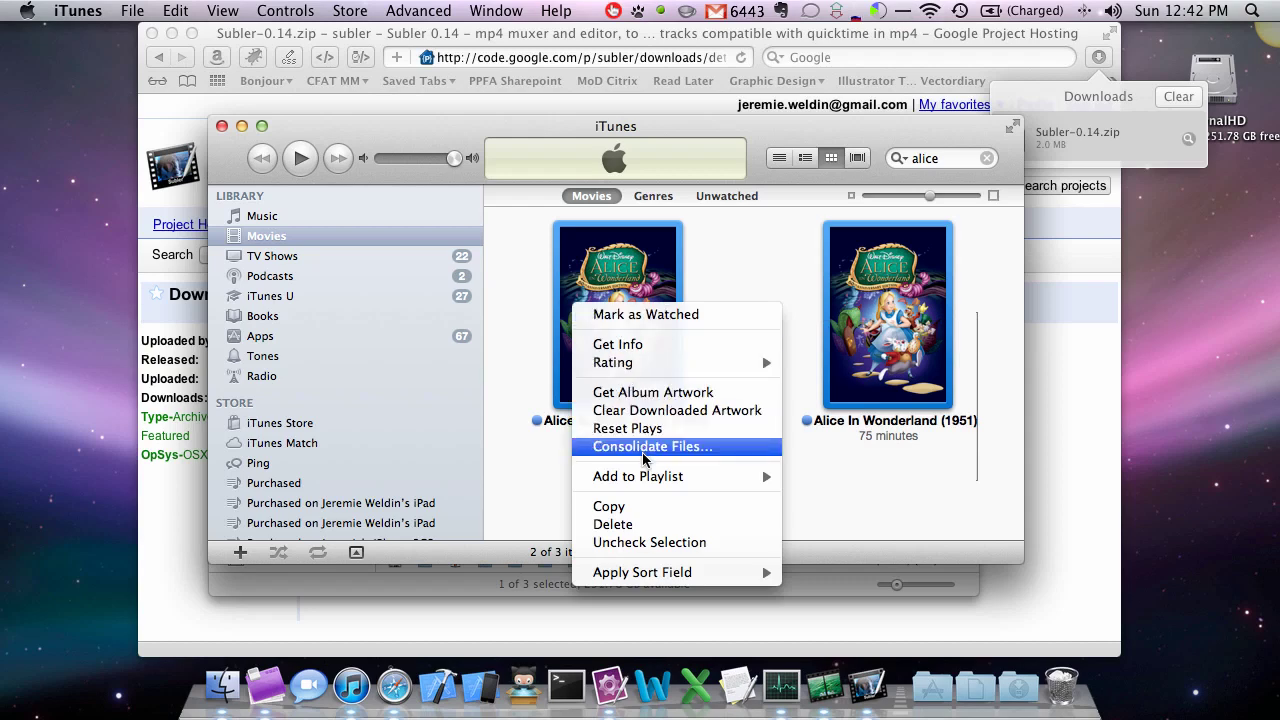
left_click(612, 524)
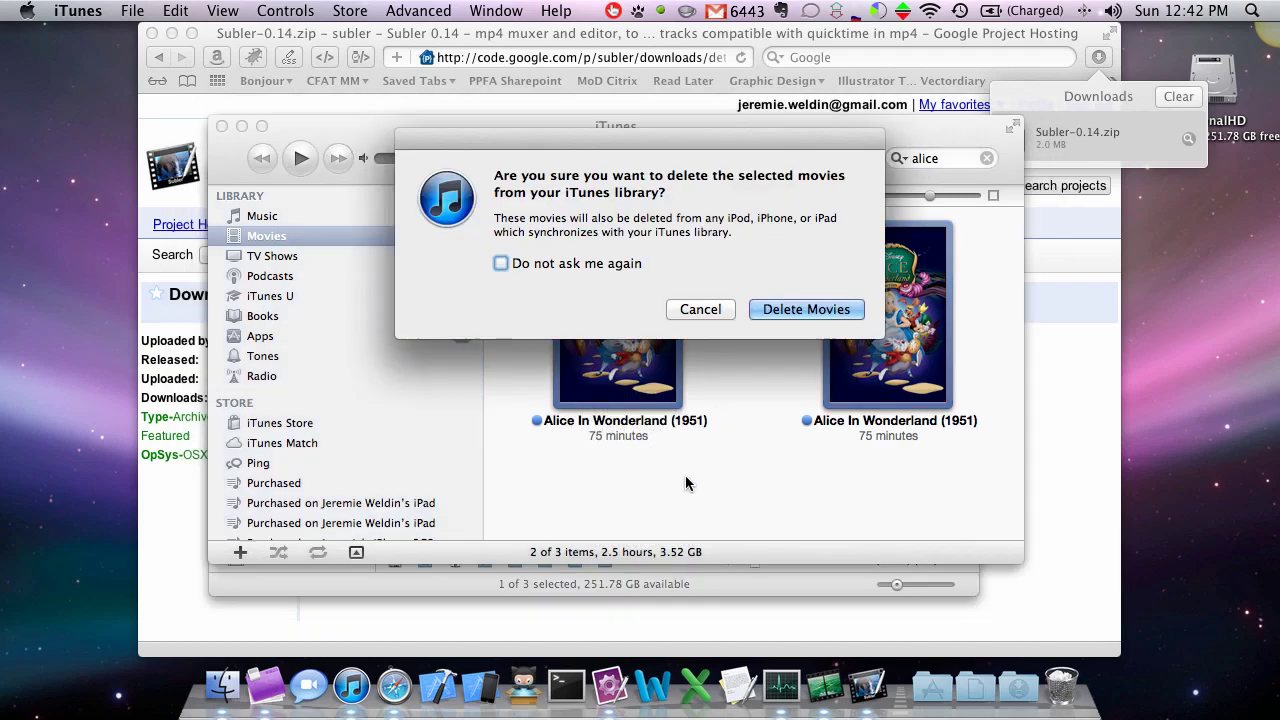
left_click(786, 305)
left_click(688, 288)
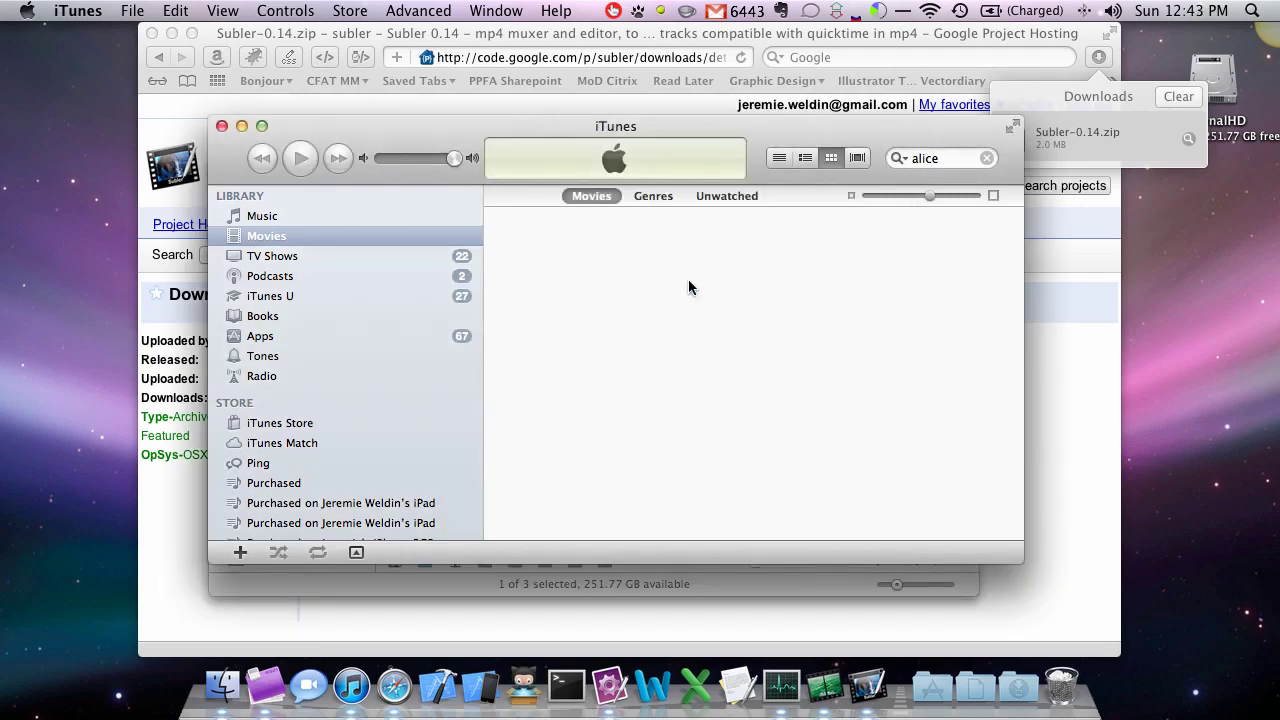
left_click(1080, 390)
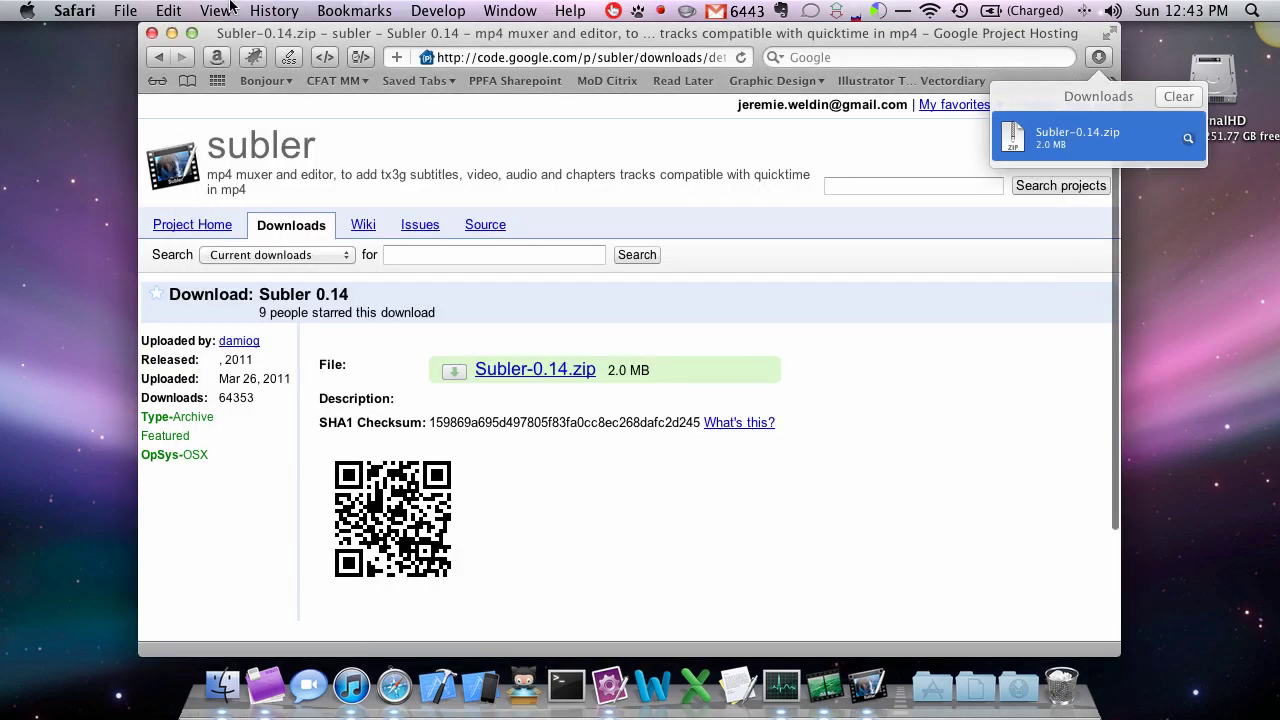
Drag all three files from the Alice In Wonderland (1951) Finder folder onto the iTunes library.
left_click(171, 33)
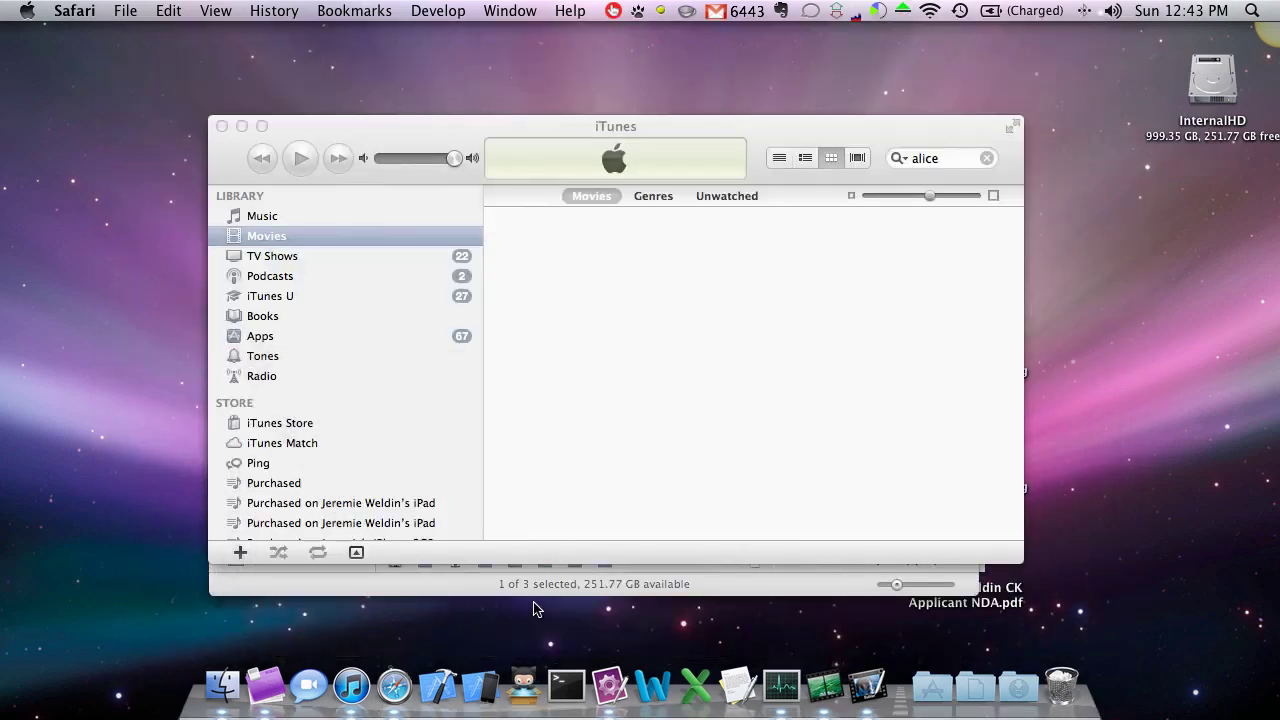
left_click(489, 591)
left_click_drag(854, 354, 421, 240)
left_click_drag(446, 176, 611, 240)
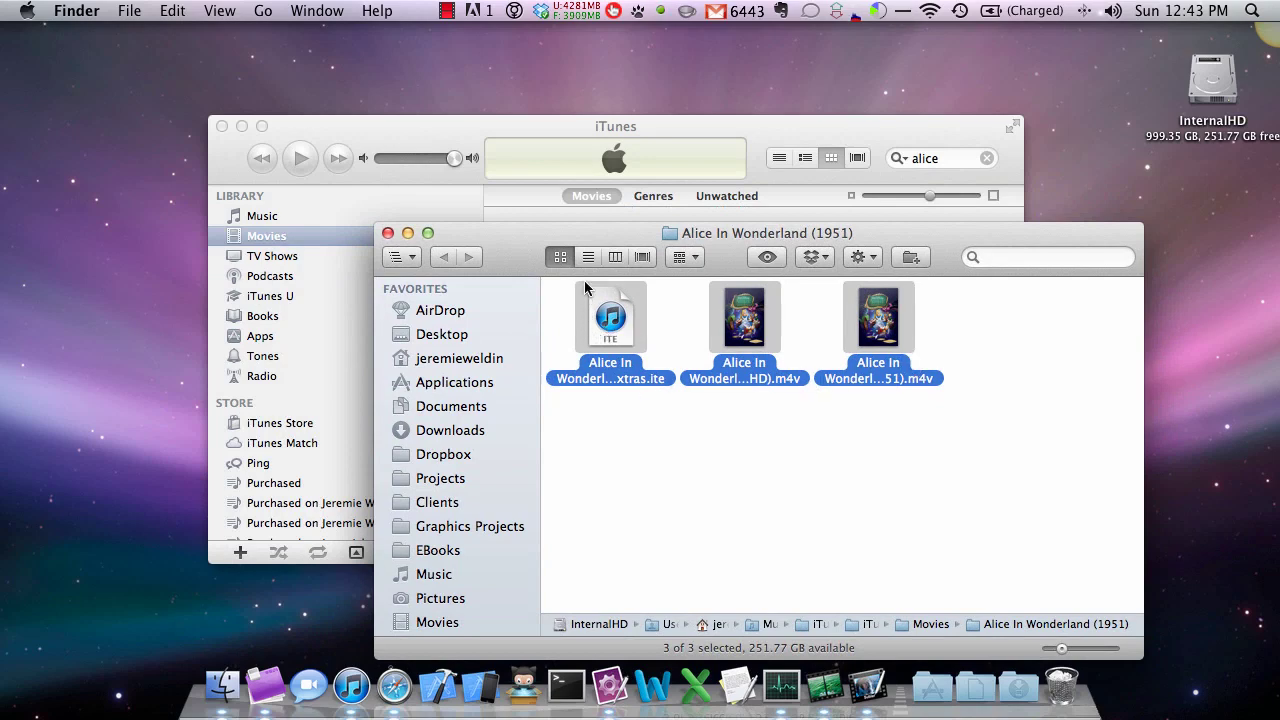
left_click_drag(610, 330, 487, 215)
Bring iTunes forward to view the single 75-minute HD Alice In Wonderland (1951) entry.
left_click(470, 140)
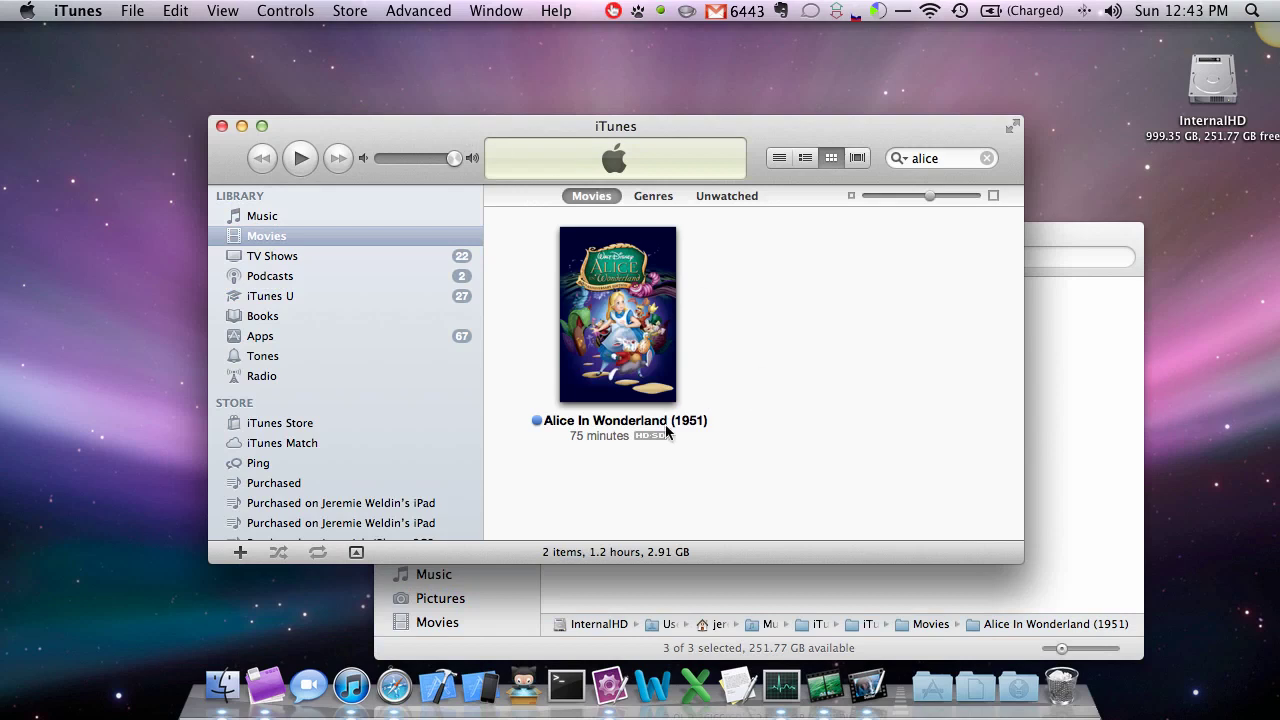